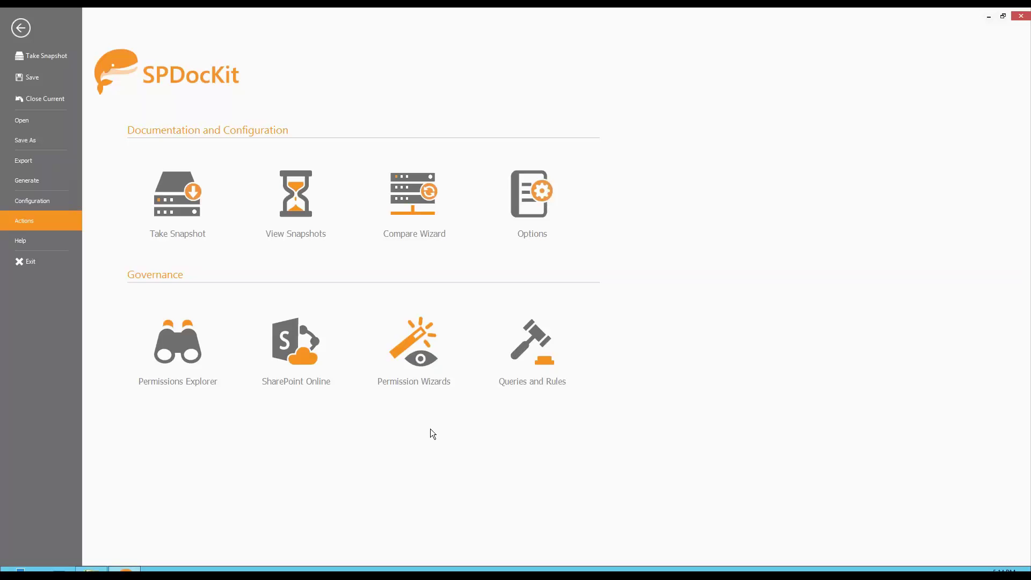
- Review the load options for a Custom snapshot in the Snapshot Wizard and cancel it
left_click(186, 212)
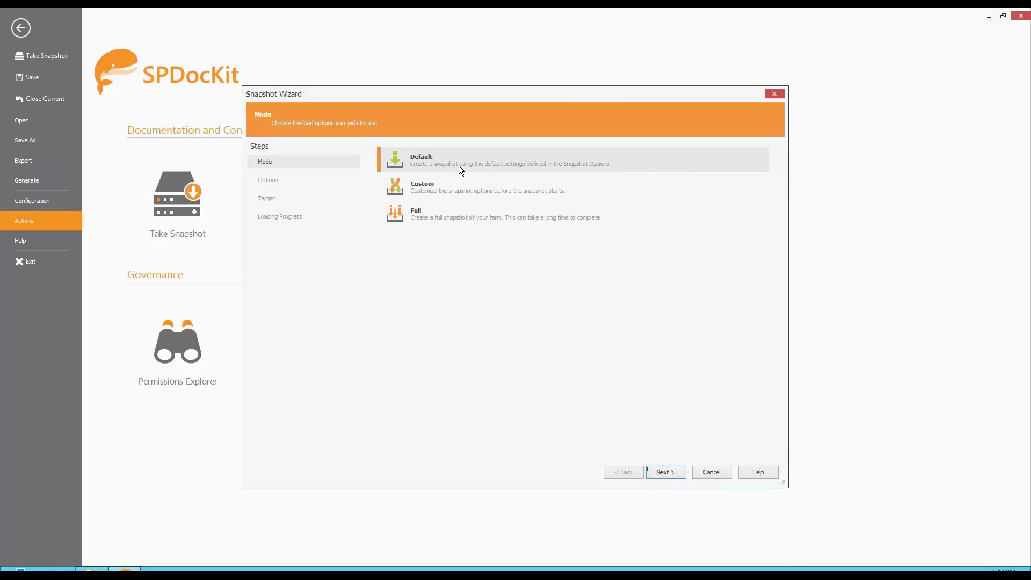
left_click(498, 186)
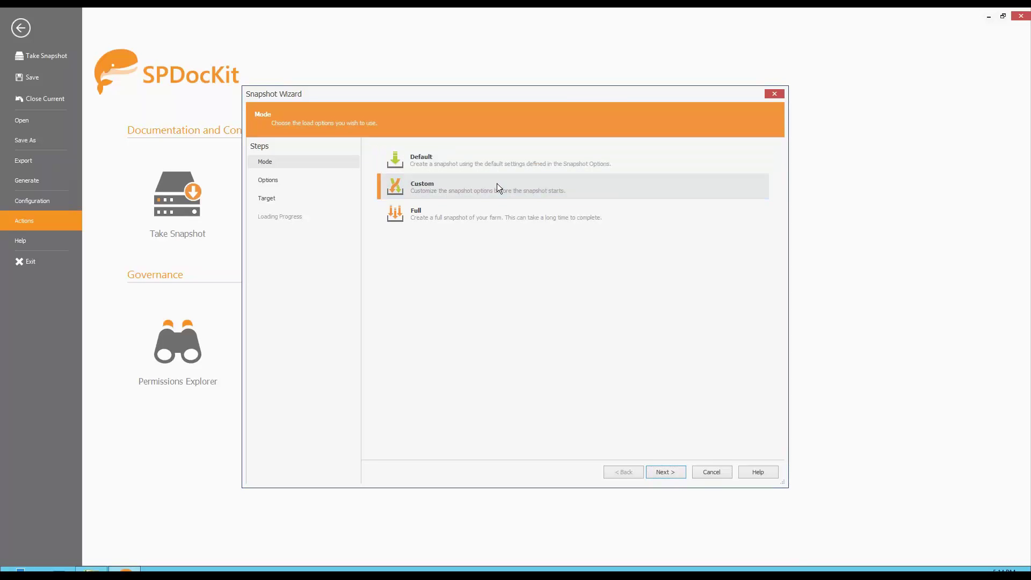
left_click(679, 480)
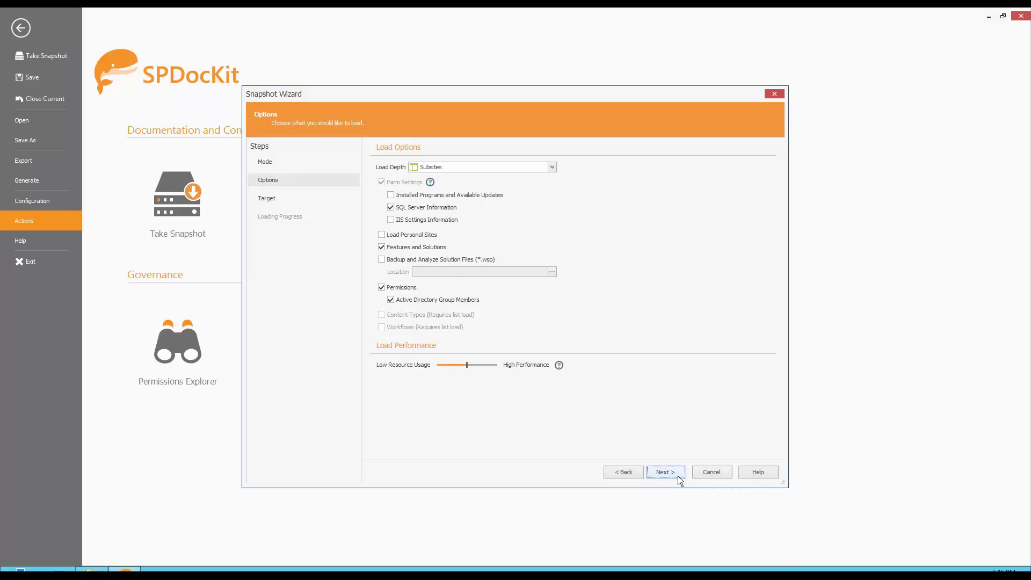
left_click(713, 472)
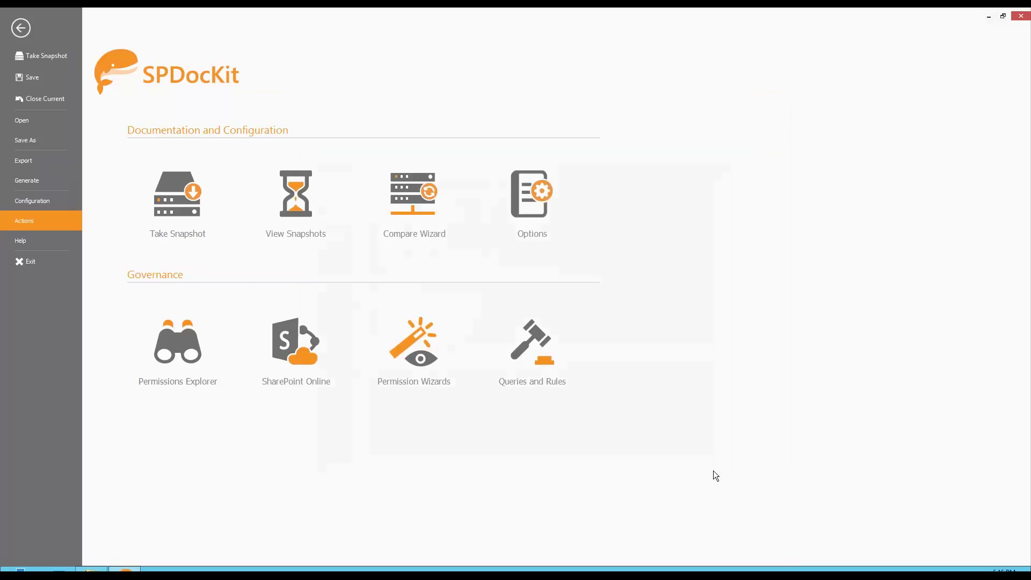
- Open the snapshot dated 2/27/2017 9:48 PM and check the farm's version and version name
left_click(298, 185)
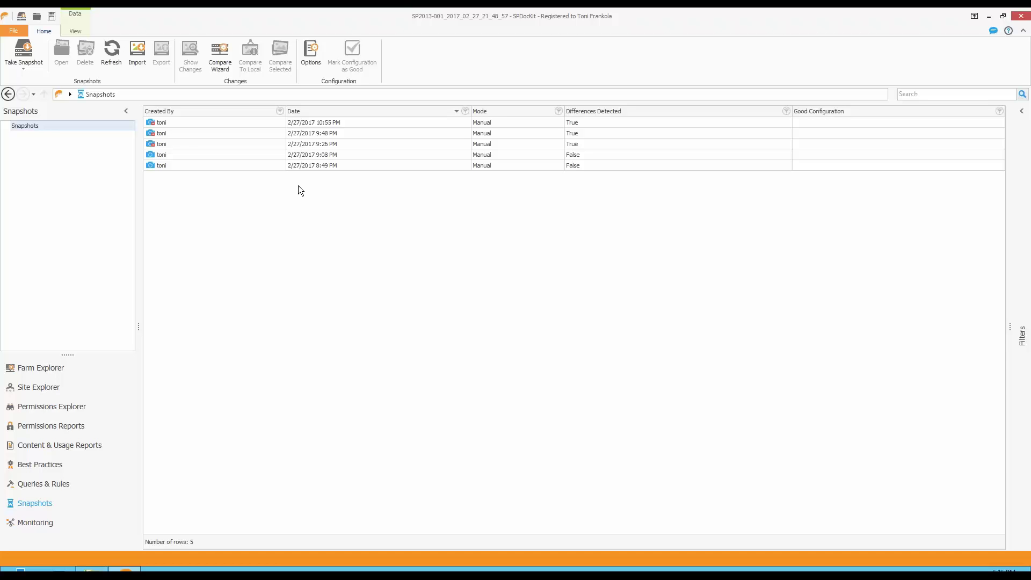
double_click(182, 133)
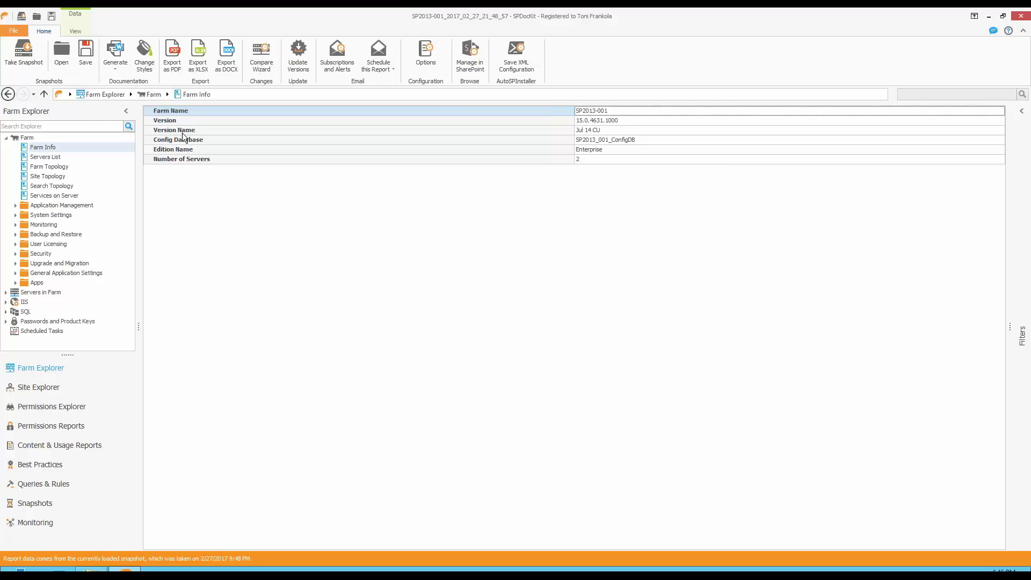
left_click(596, 121)
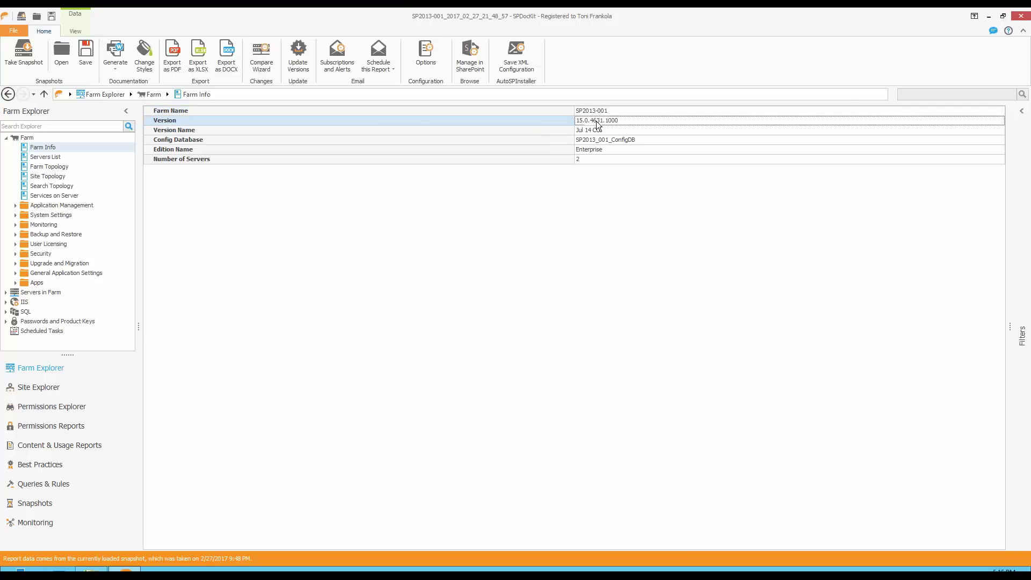
left_click(587, 135)
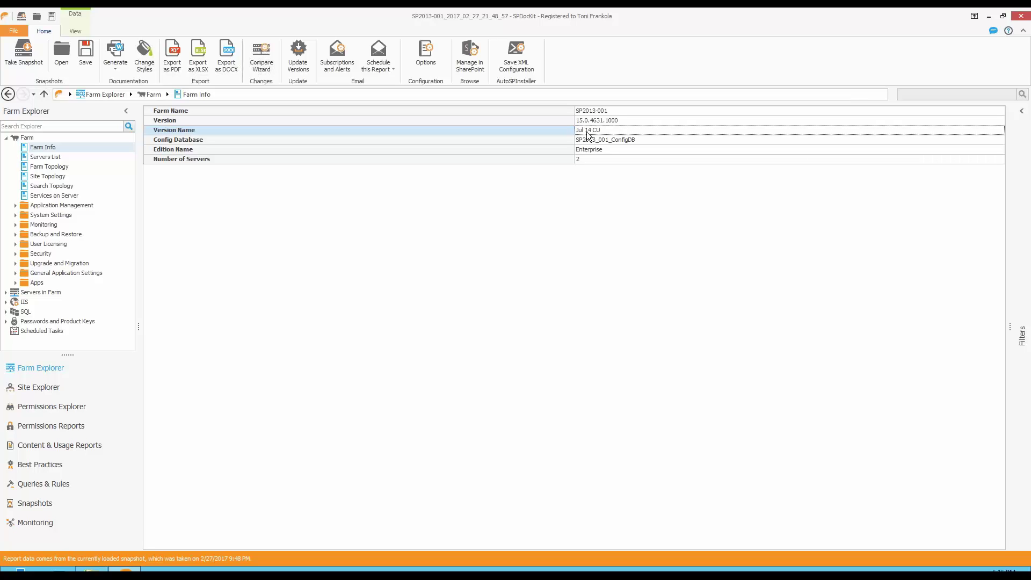
- View the Farm Topology diagram and the Processors Info report for the servers in the farm
left_click(50, 166)
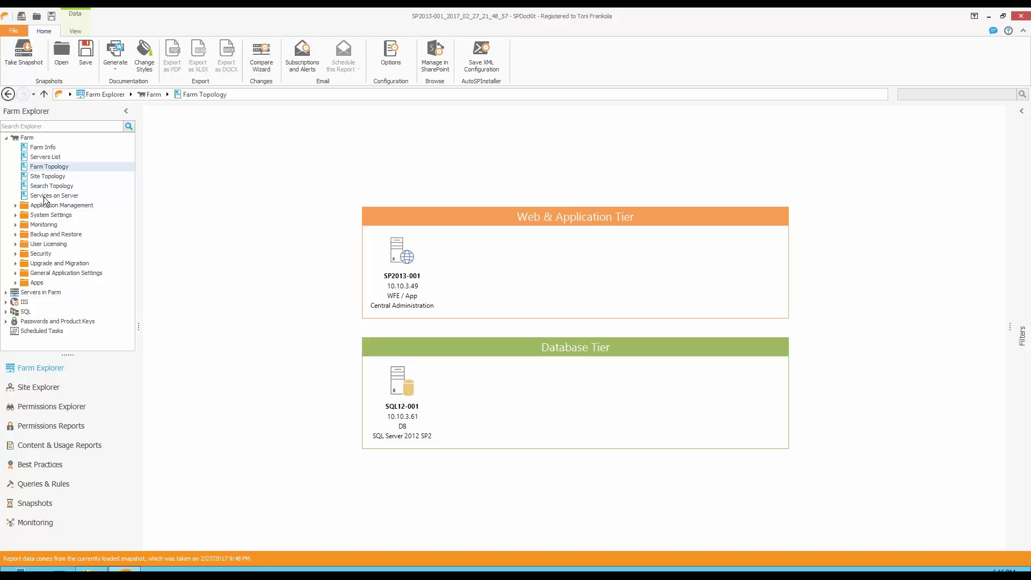
left_click(6, 292)
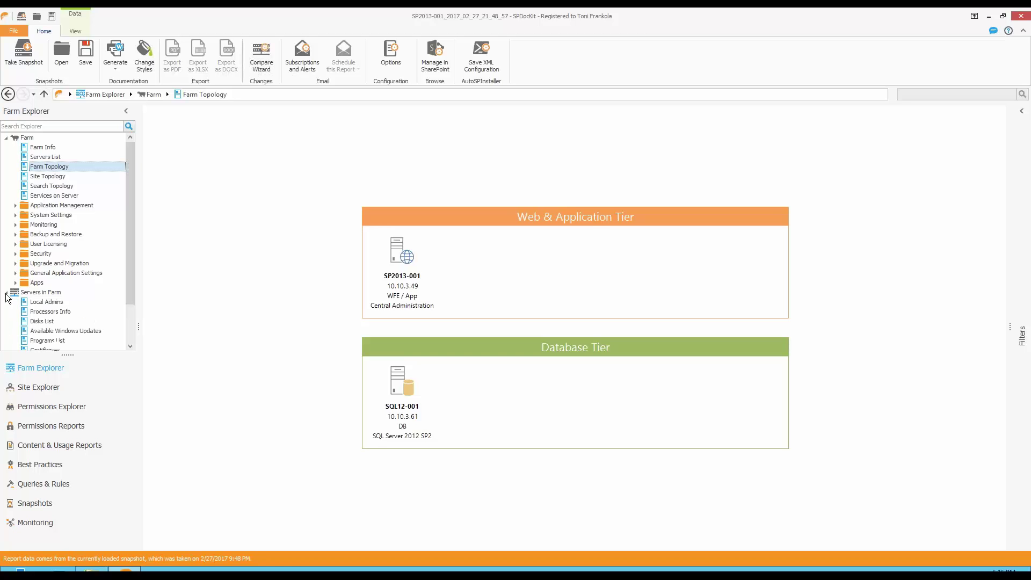
left_click(57, 312)
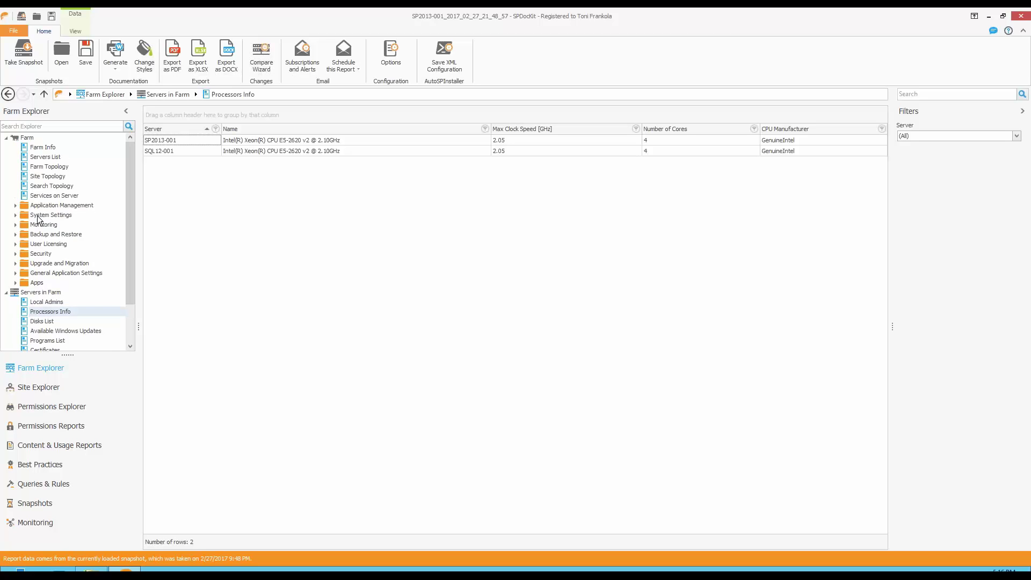
- Open the Content Databases report under Application Management and check the database's current site count
left_click(16, 205)
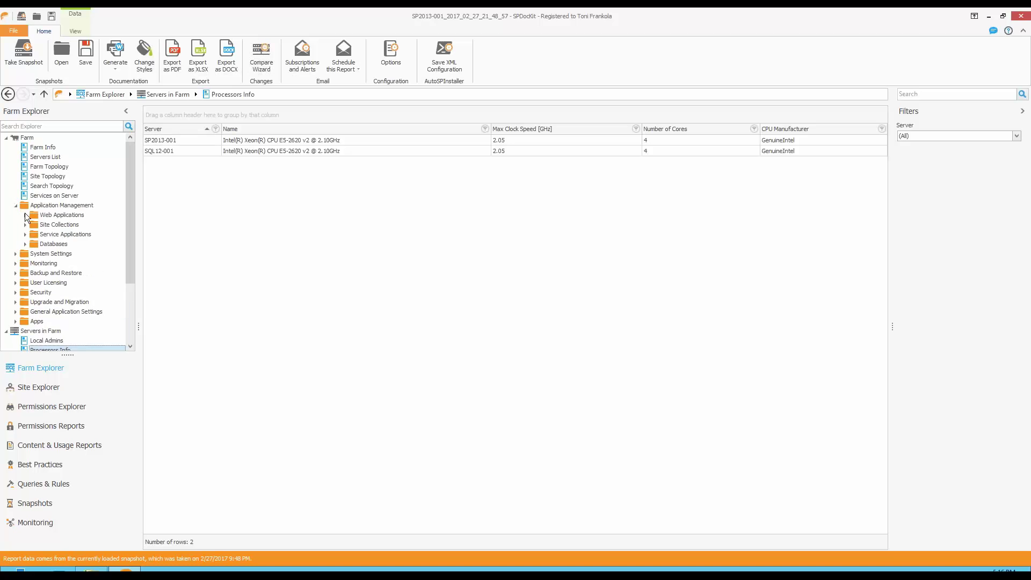
left_click(25, 244)
left_click(89, 258)
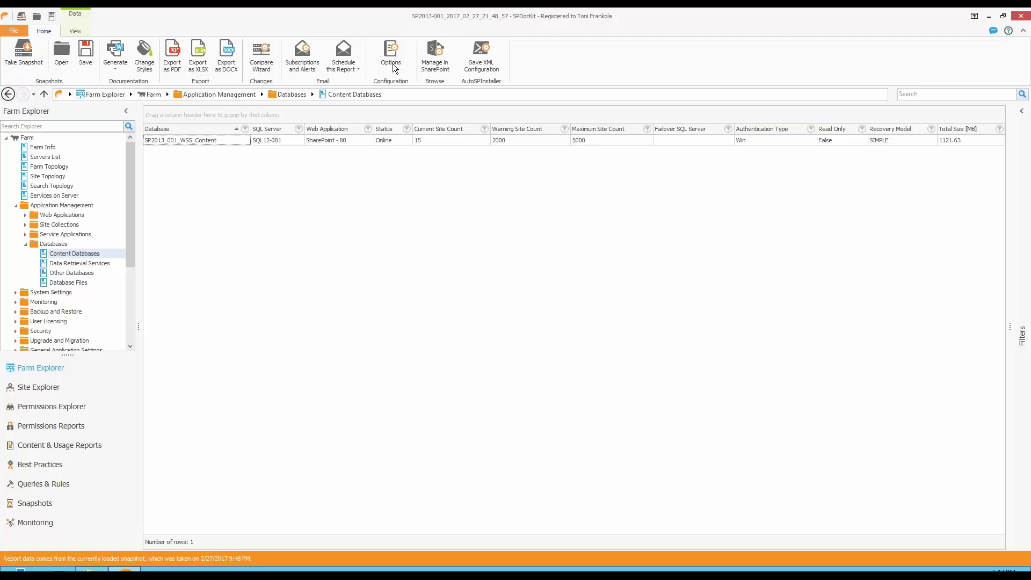
left_click(453, 141)
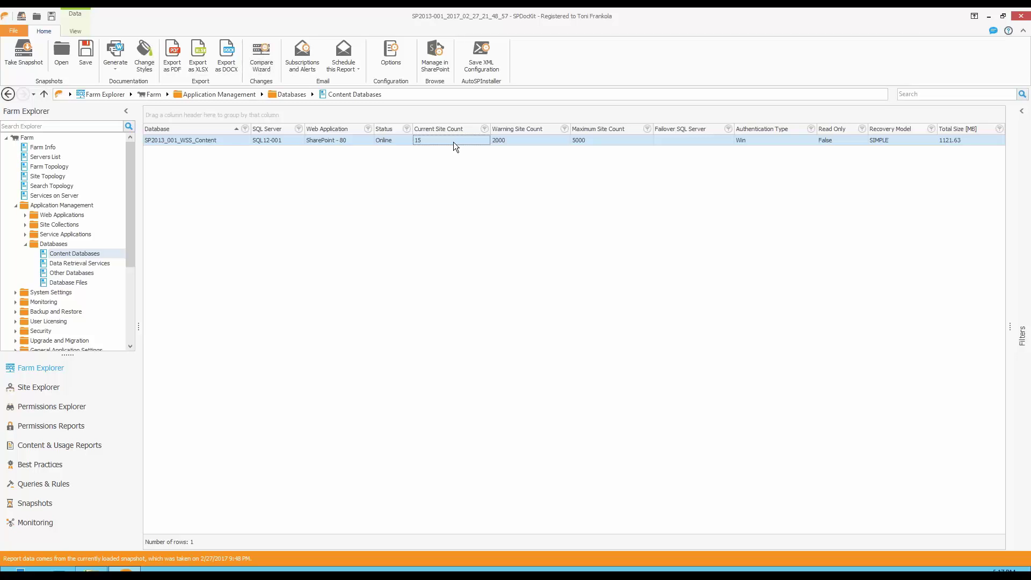
- Open the farm Solutions report in the Farm Management section of System Settings
left_click_drag(131, 238, 133, 270)
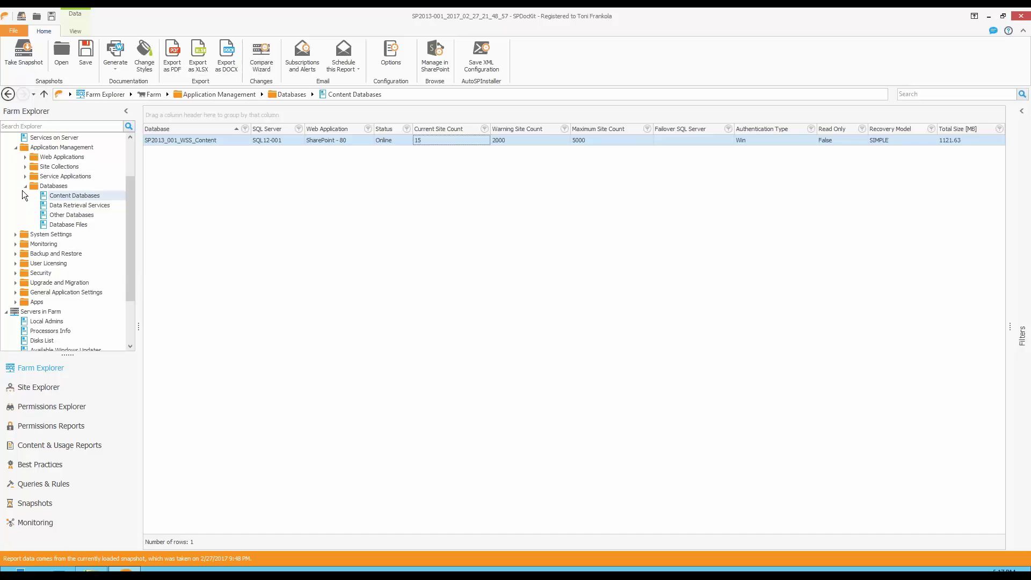
left_click(17, 235)
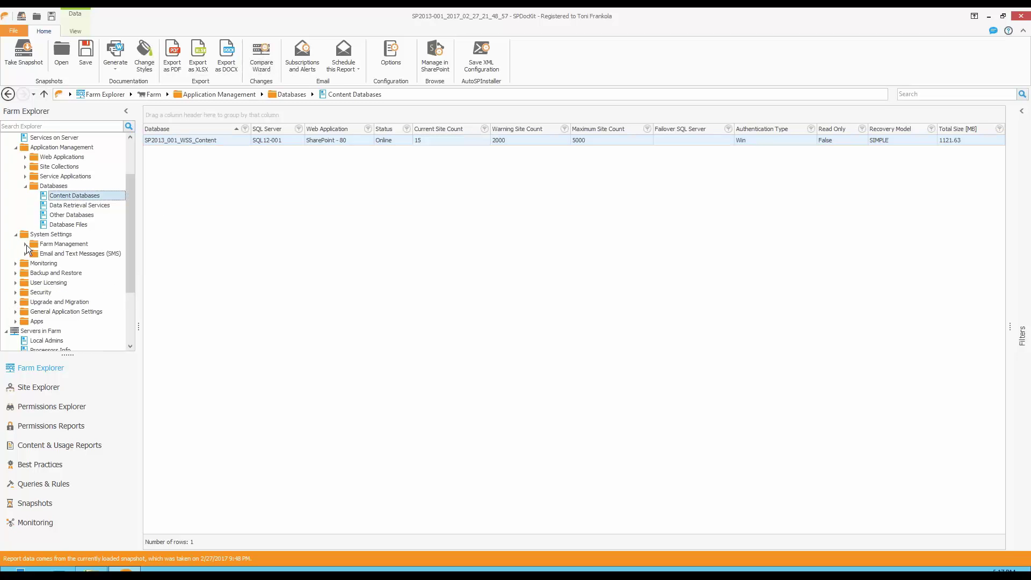
left_click(26, 245)
left_click(58, 264)
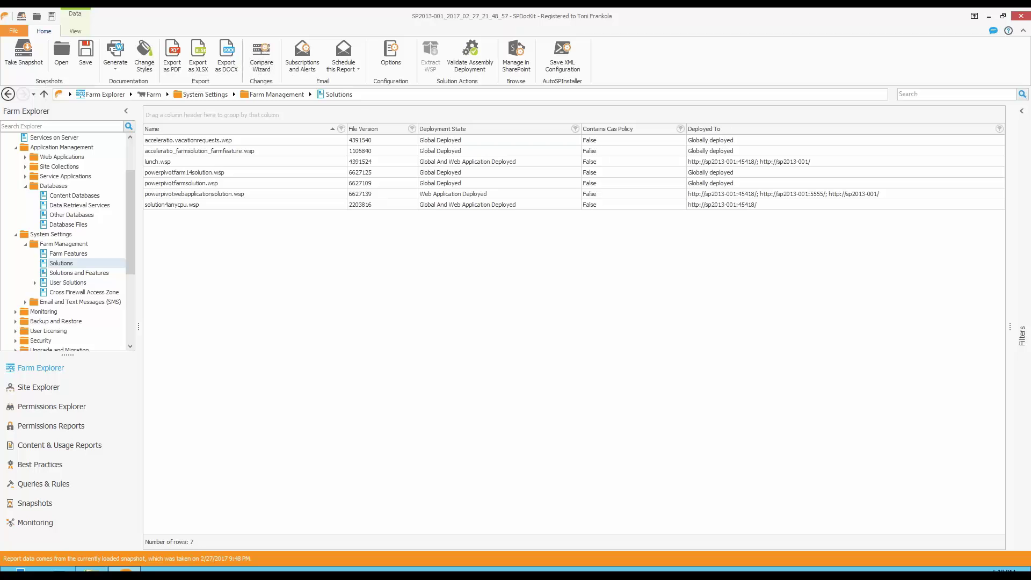
- Validate the assembly deployment of acceleratio.vacationrequests.wsp, check its missing assembly, and return to that solution in the list
left_click(281, 140)
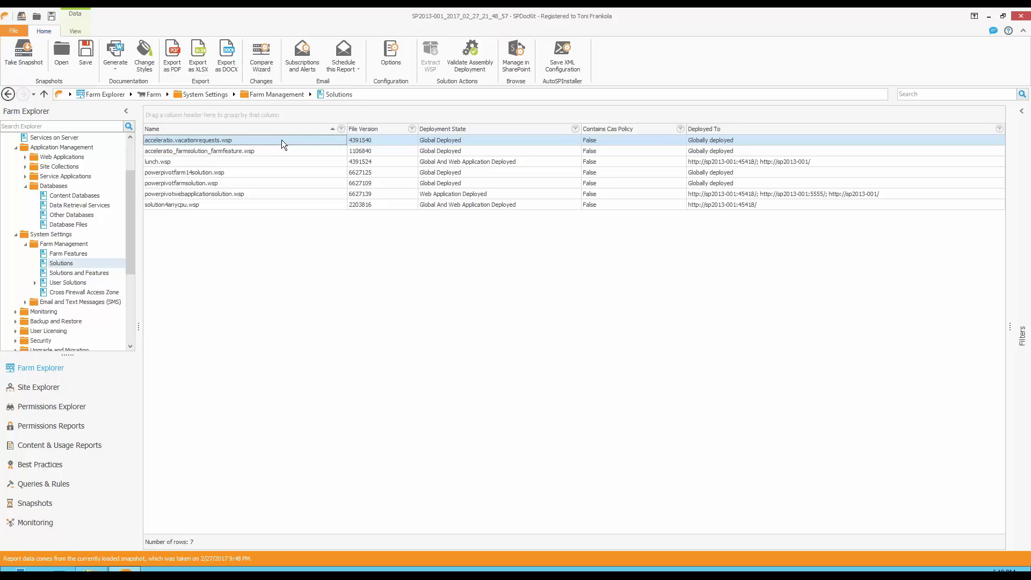
left_click(471, 68)
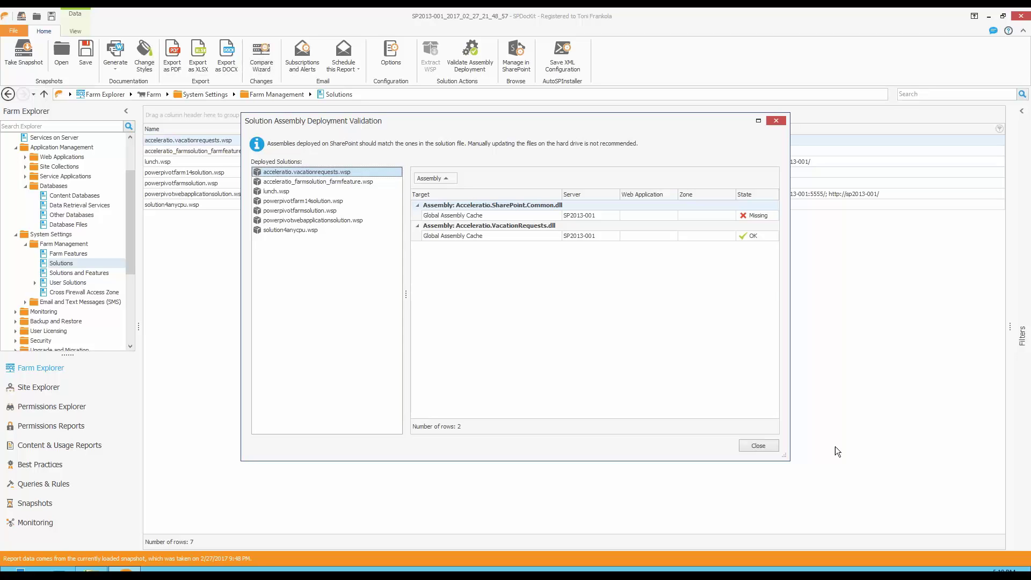
left_click(766, 215)
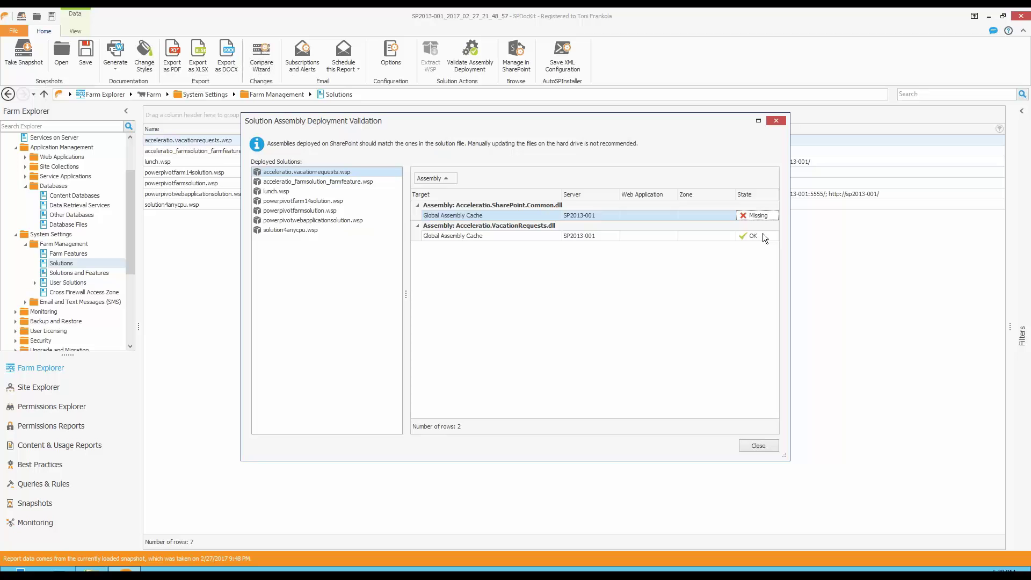
left_click(765, 445)
left_click(516, 153)
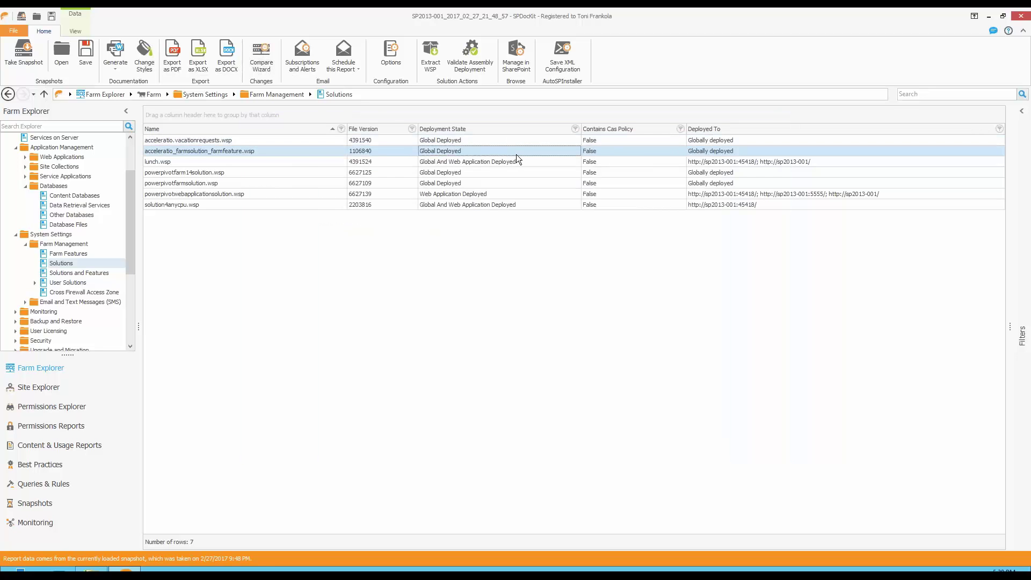
left_click(517, 144)
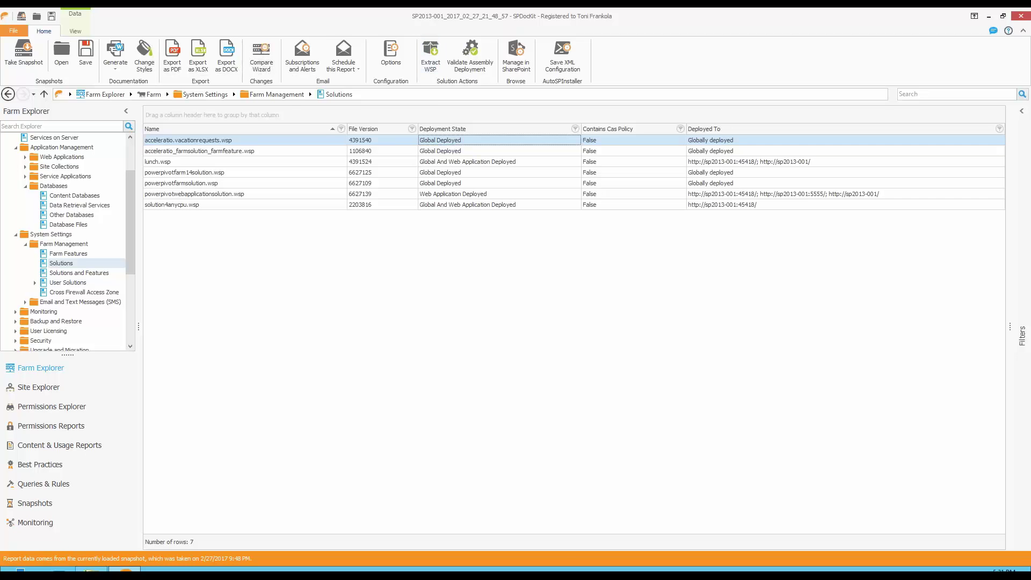
- Examine the Code Quality and Metrics Summary sections of the SPCAF Analysis Summary report for acceleratio.vacationrequests.wsp
left_click(33, 450)
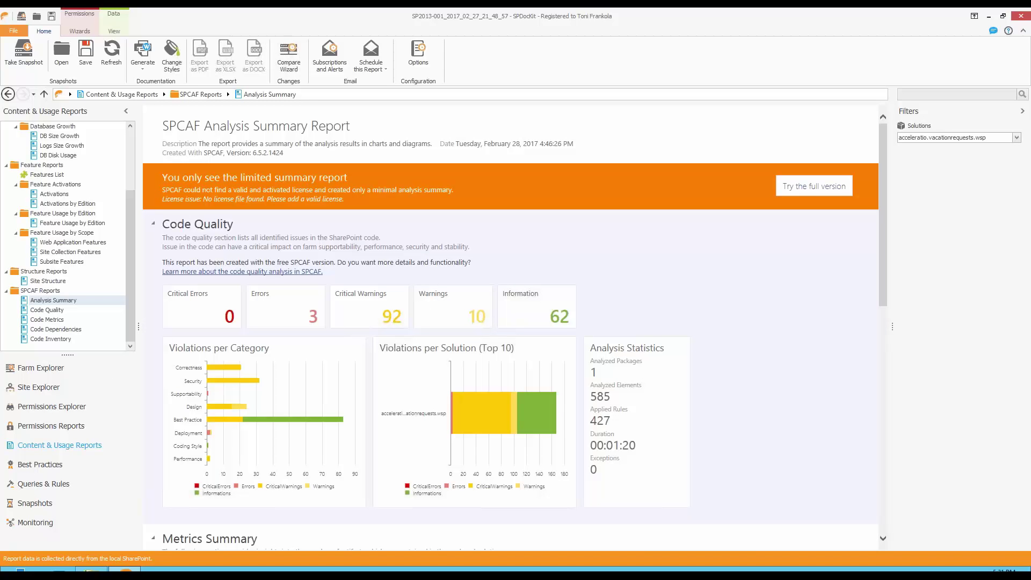
scroll(637, 335, "down", 3)
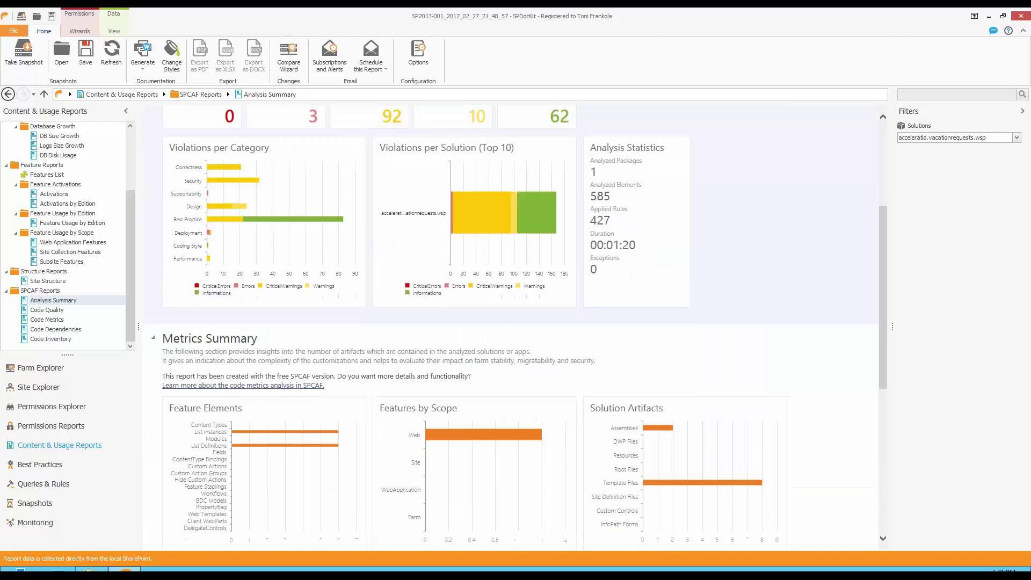
scroll(516, 328, "down", 3)
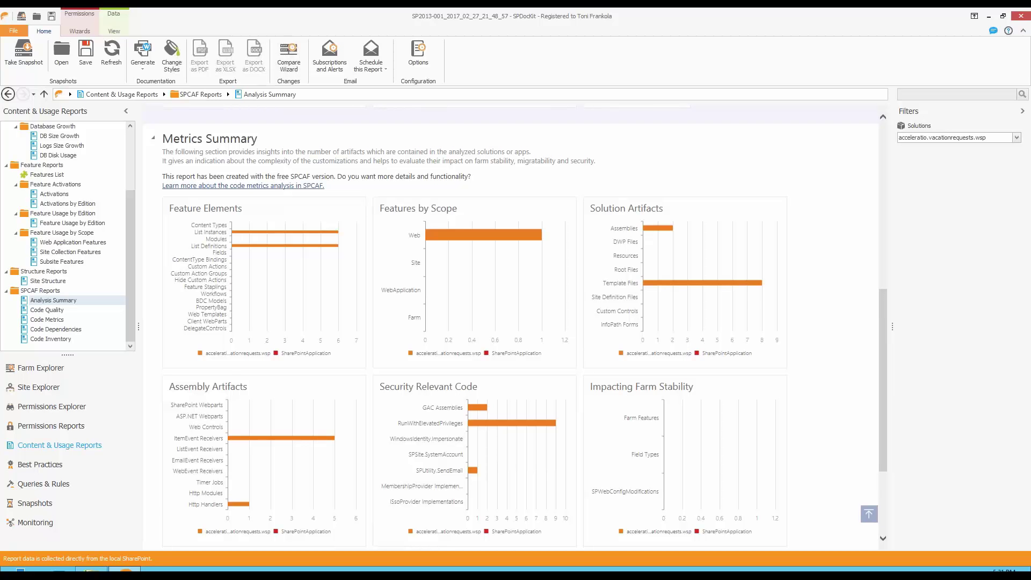
scroll(293, 262, "up", 5)
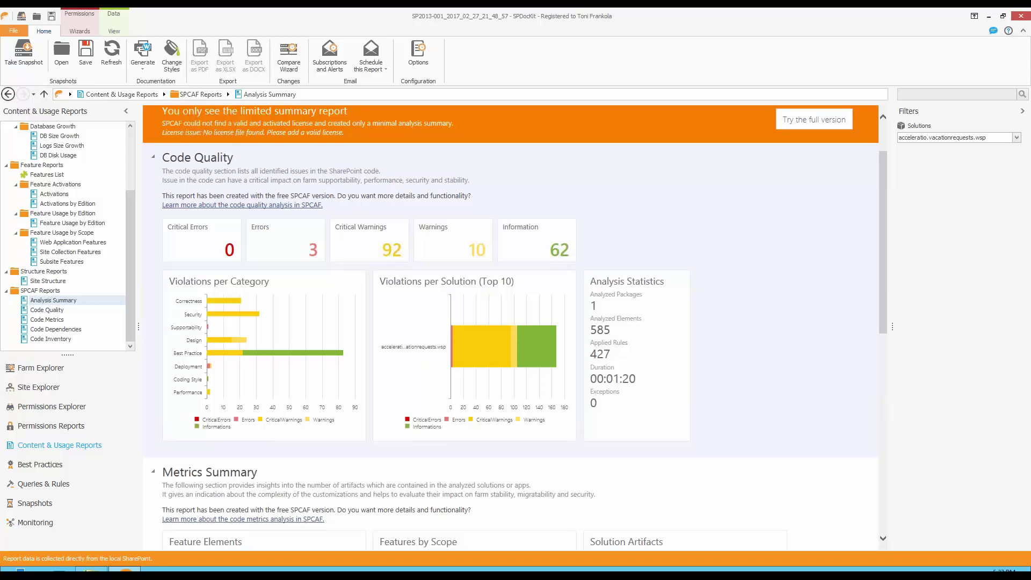
scroll(510, 328, "down", 5)
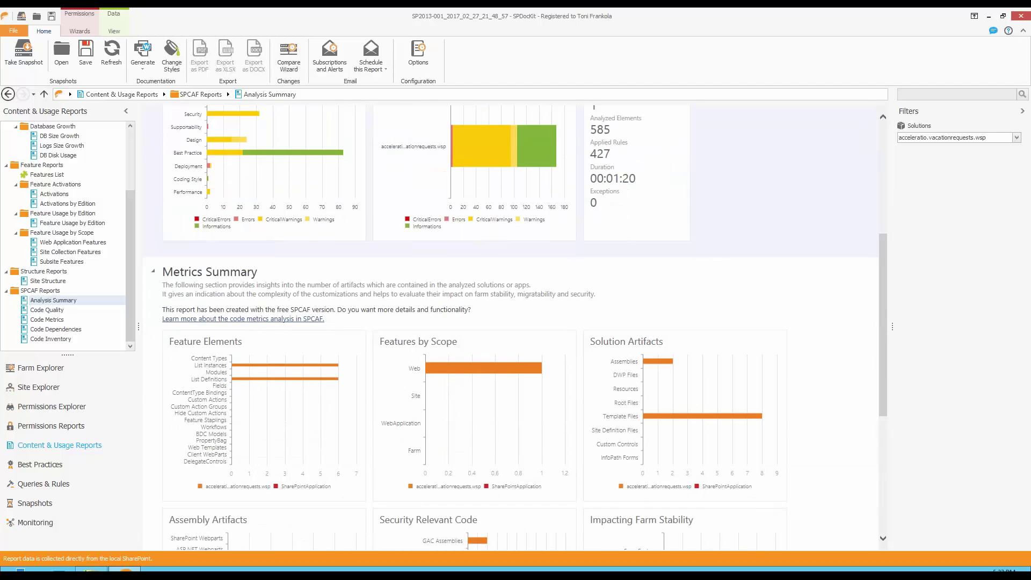
scroll(333, 427, "down", 3)
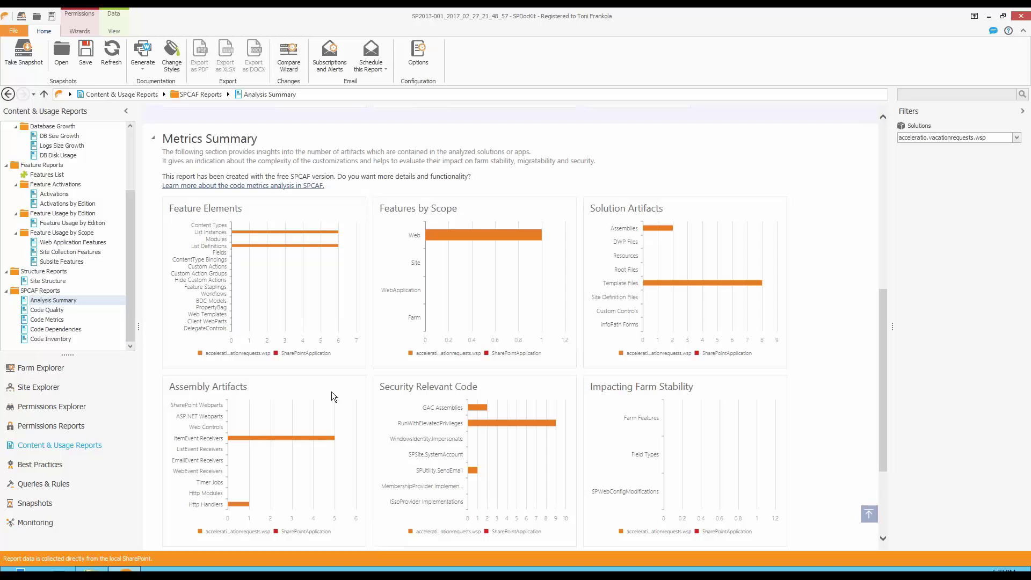
- Open the Is SharePoint up to Date check from the Best Practices dashboard and inspect the farm's version
left_click(59, 465)
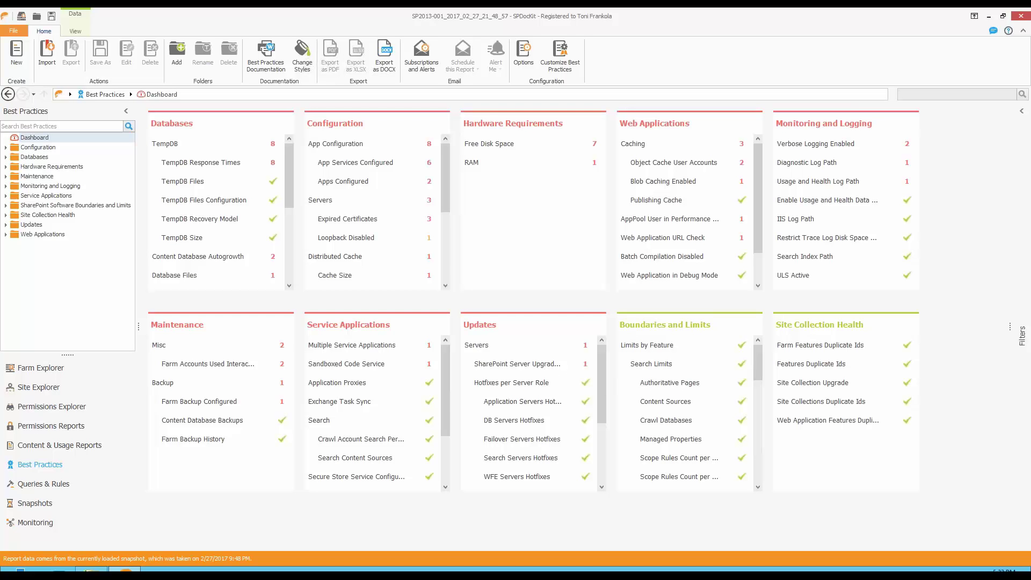
scroll(532, 411, "down", 2)
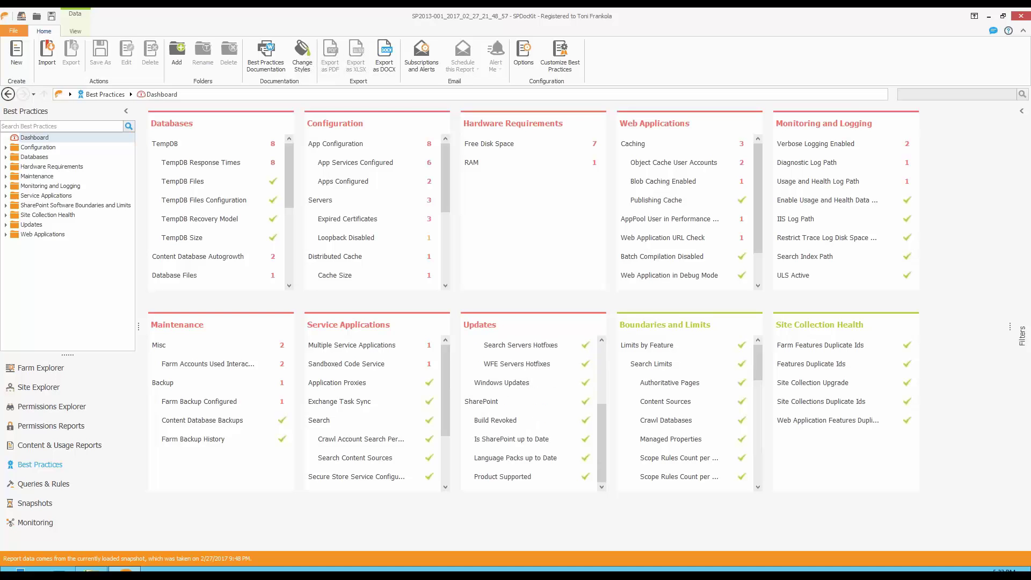
left_click(516, 444)
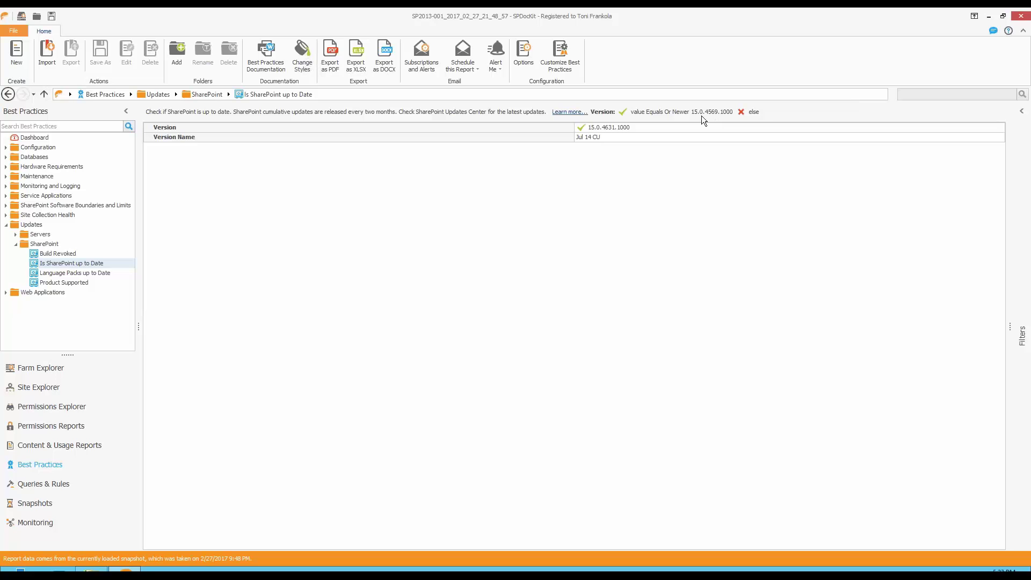
left_click(609, 128)
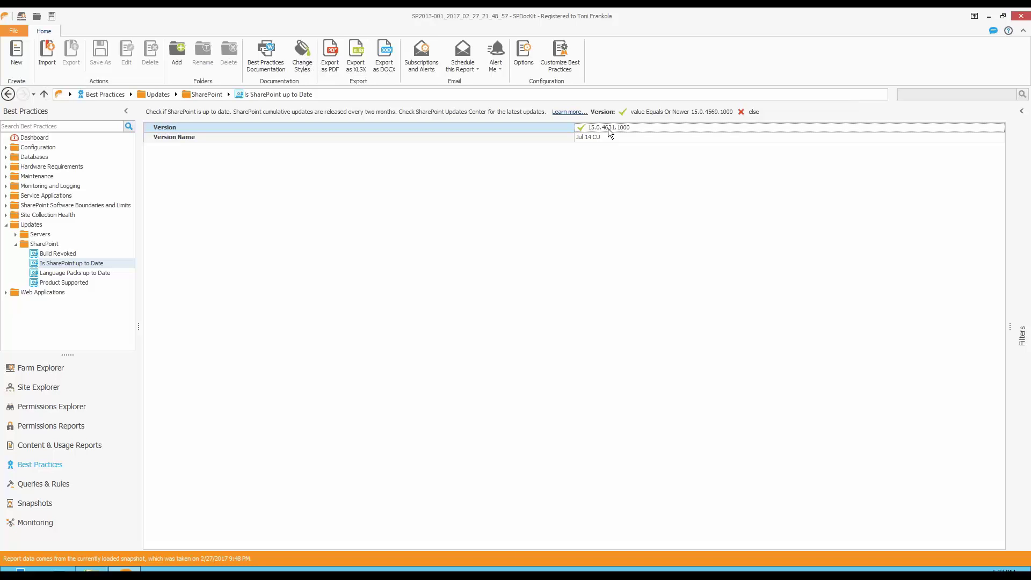
- View the Build Revoked and Product Supported checks for SharePoint, and expand the Servers group of update checks
left_click(55, 256)
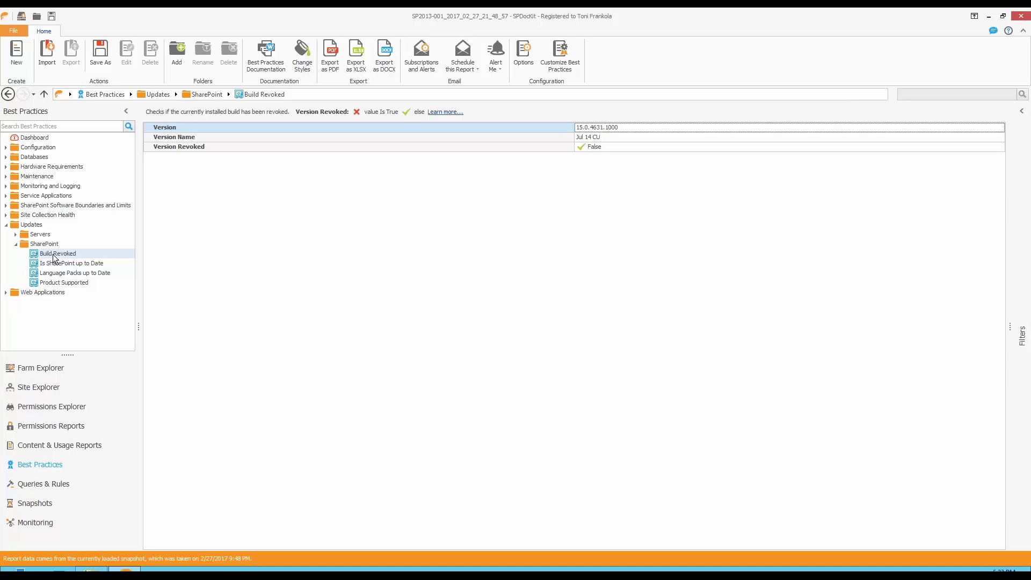
left_click(60, 284)
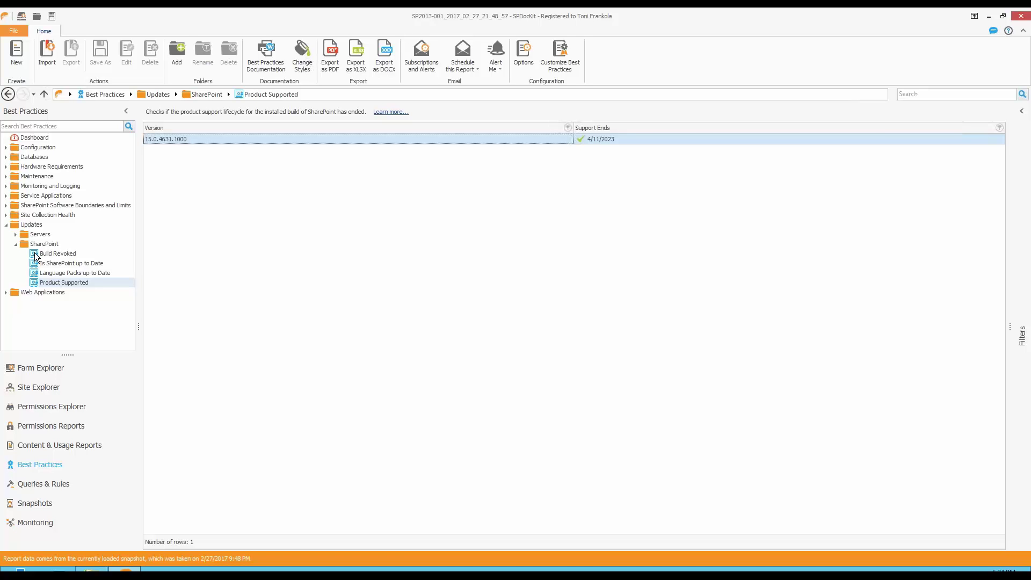
left_click(15, 234)
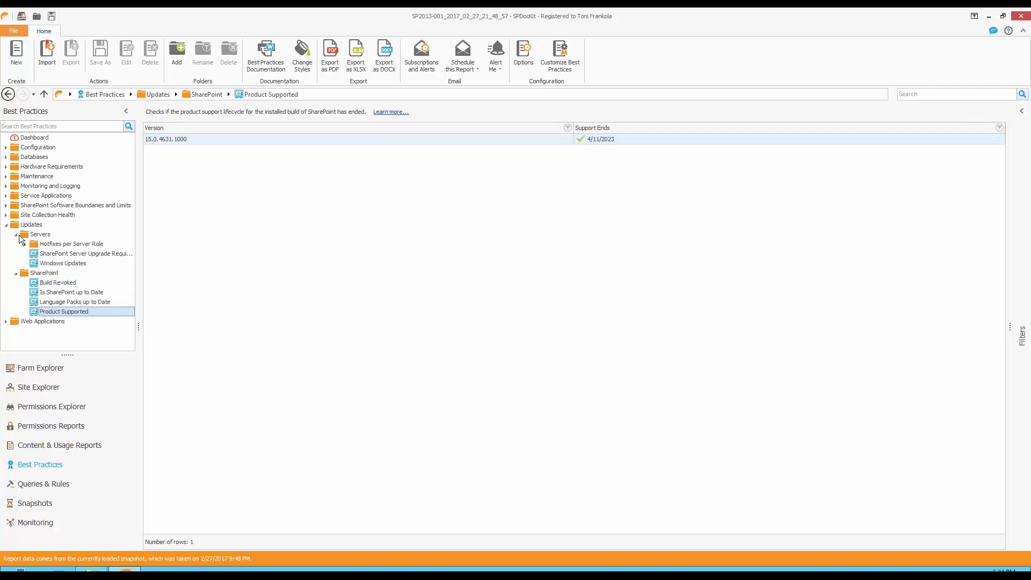
- View the SharePoint Server Upgrade Required check under Updates and the Solution Assembly Deployment Valid check under Configuration
left_click(111, 253)
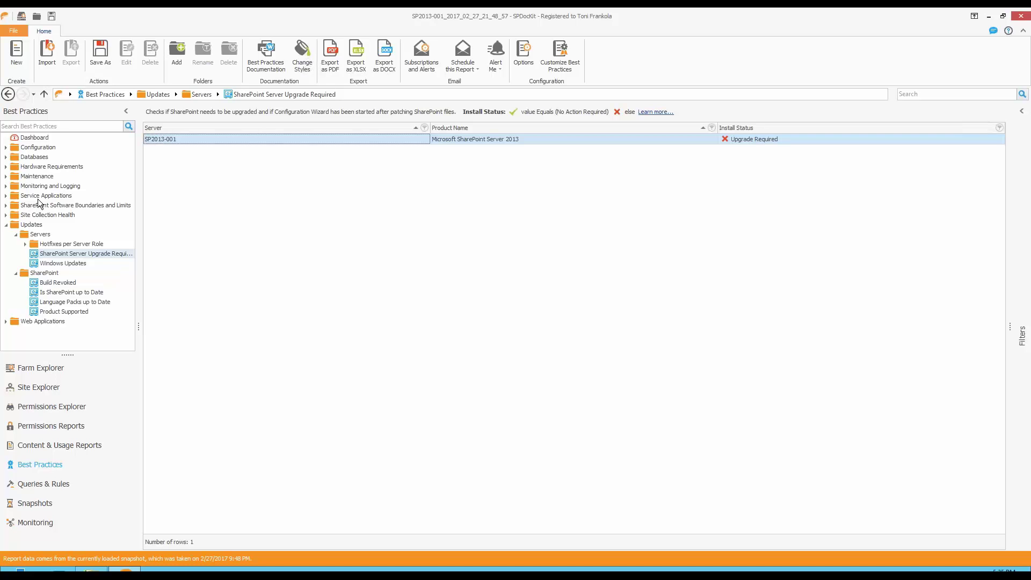
left_click(7, 225)
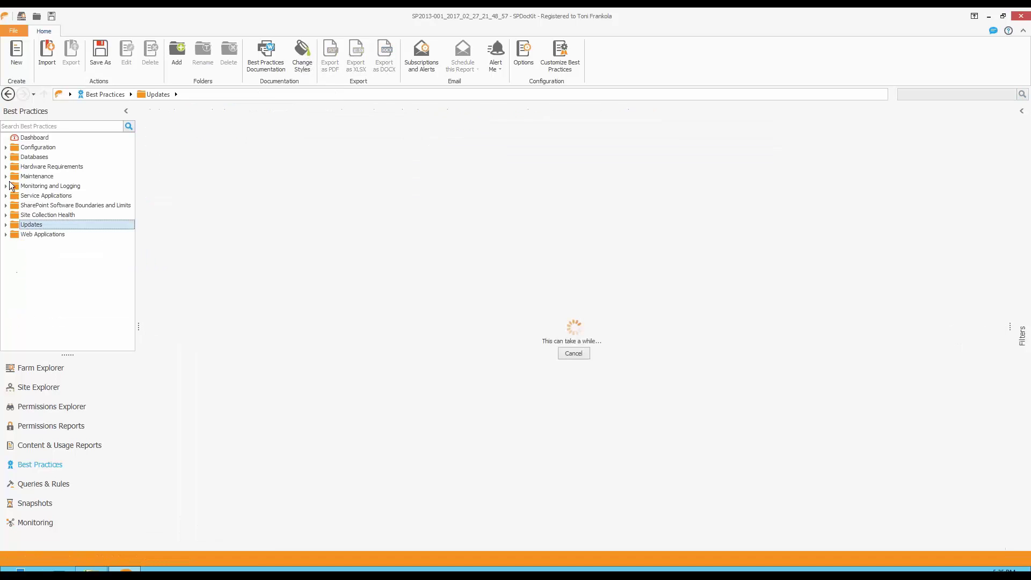
left_click(7, 148)
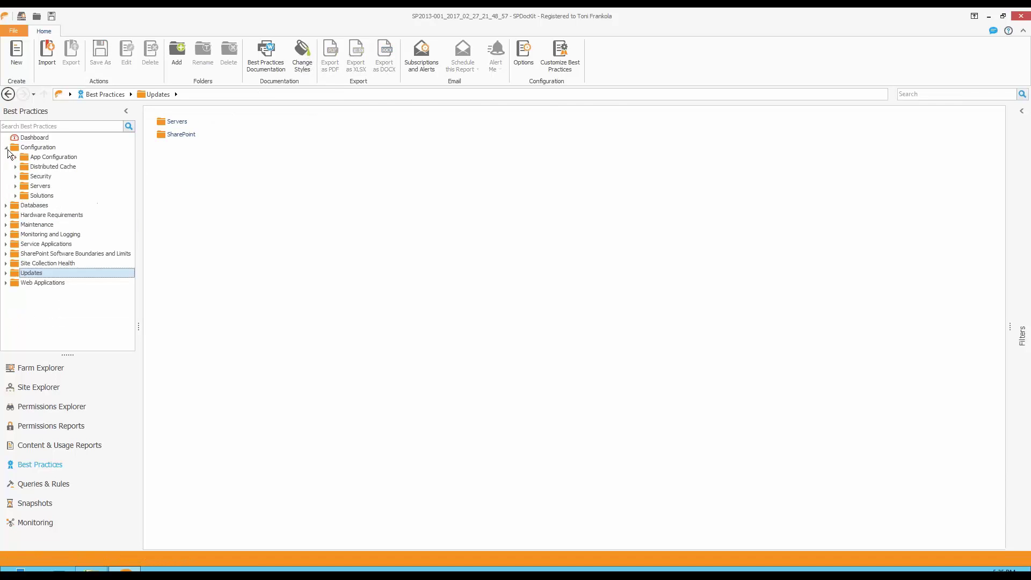
left_click(16, 195)
left_click(52, 205)
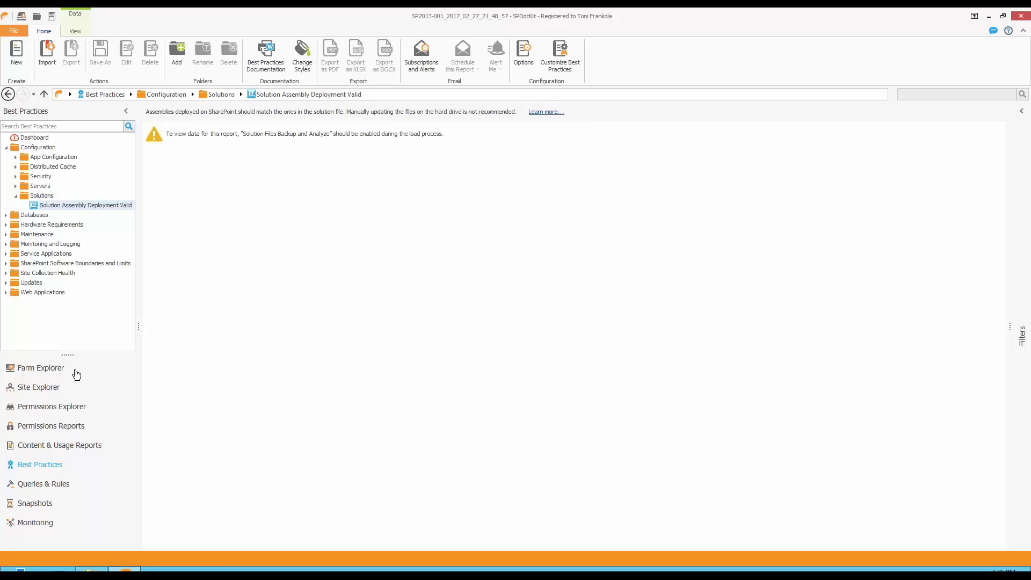
left_click_drag(138, 332, 178, 333)
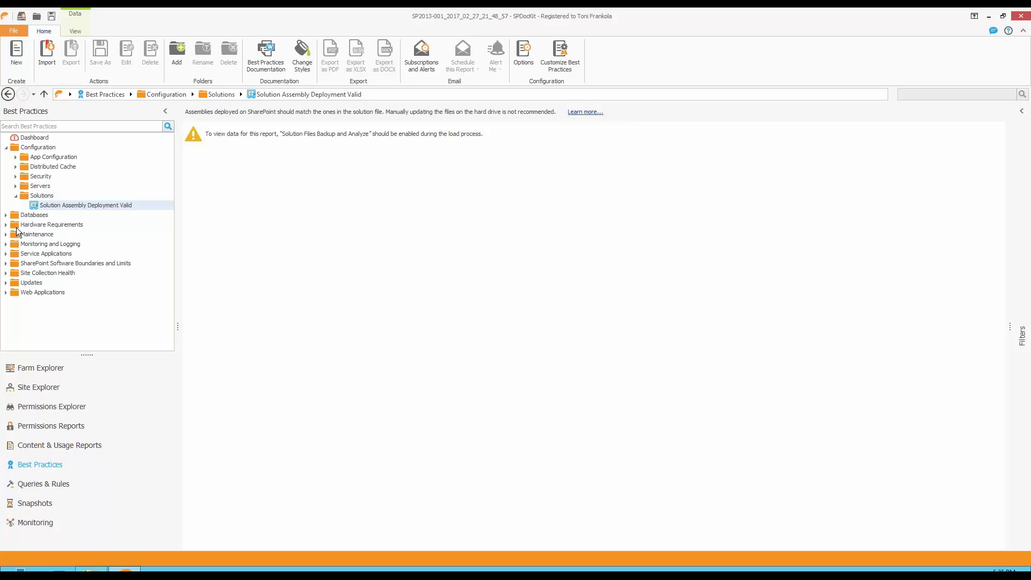
- Review the Site Collection Health checks for duplicate IDs and for Site Collection Upgrade
left_click(6, 273)
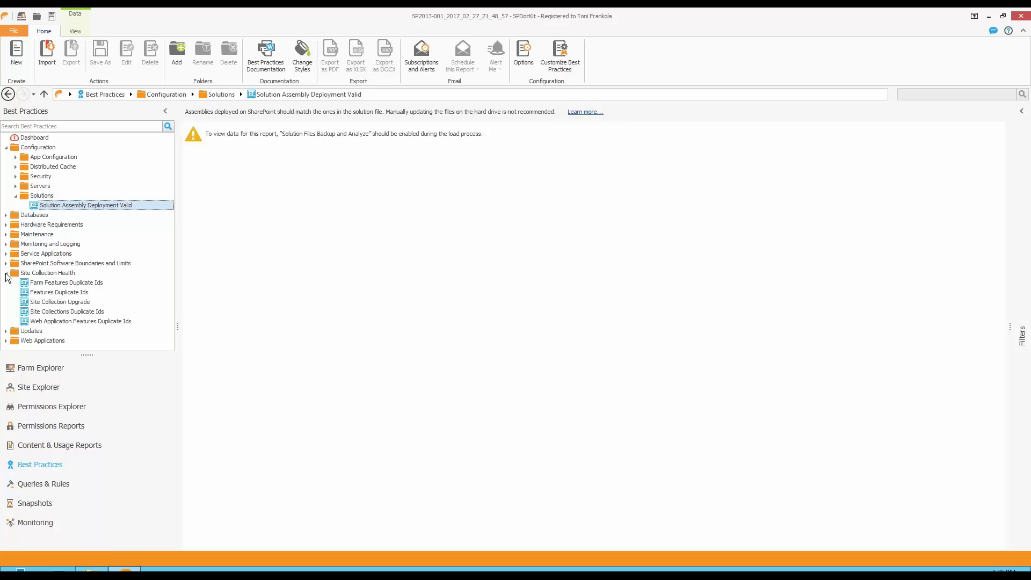
left_click(46, 286)
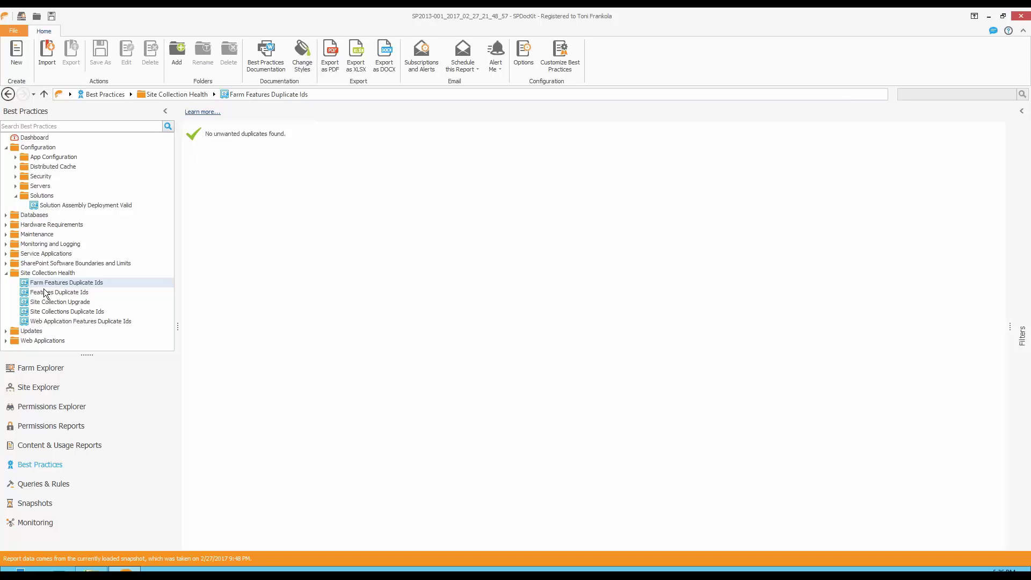
left_click(41, 293)
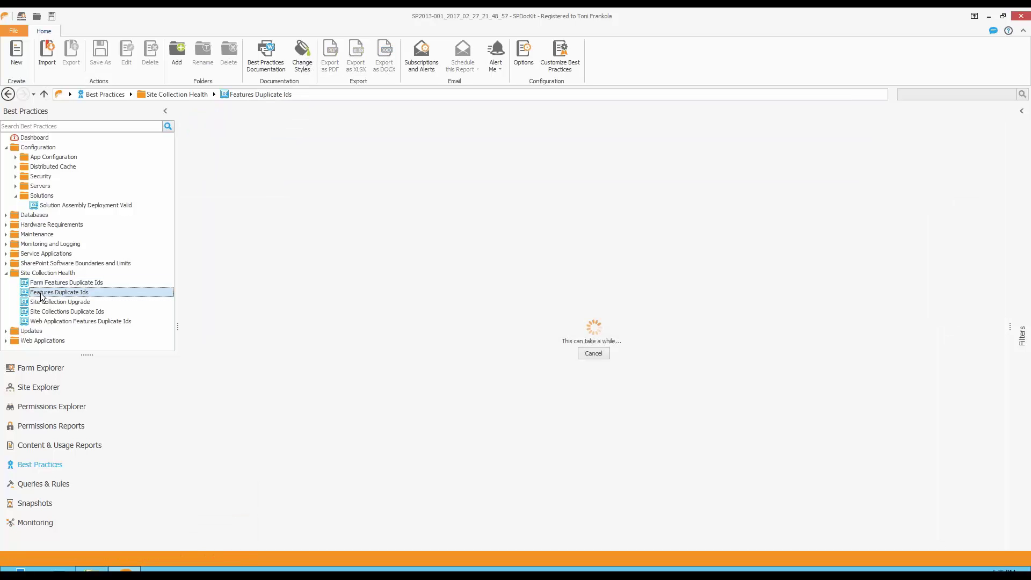
left_click(44, 303)
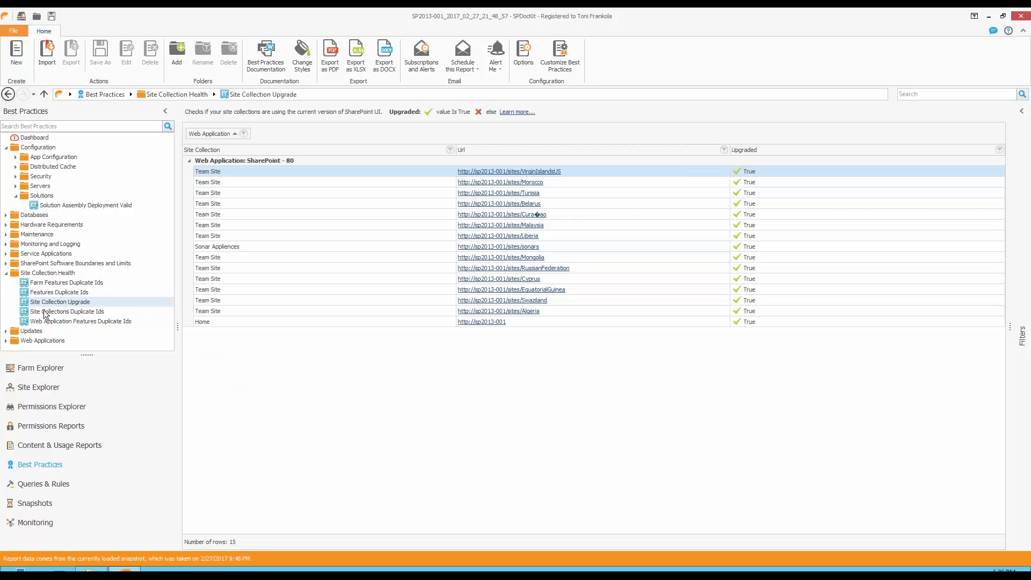
left_click(45, 313)
left_click(44, 321)
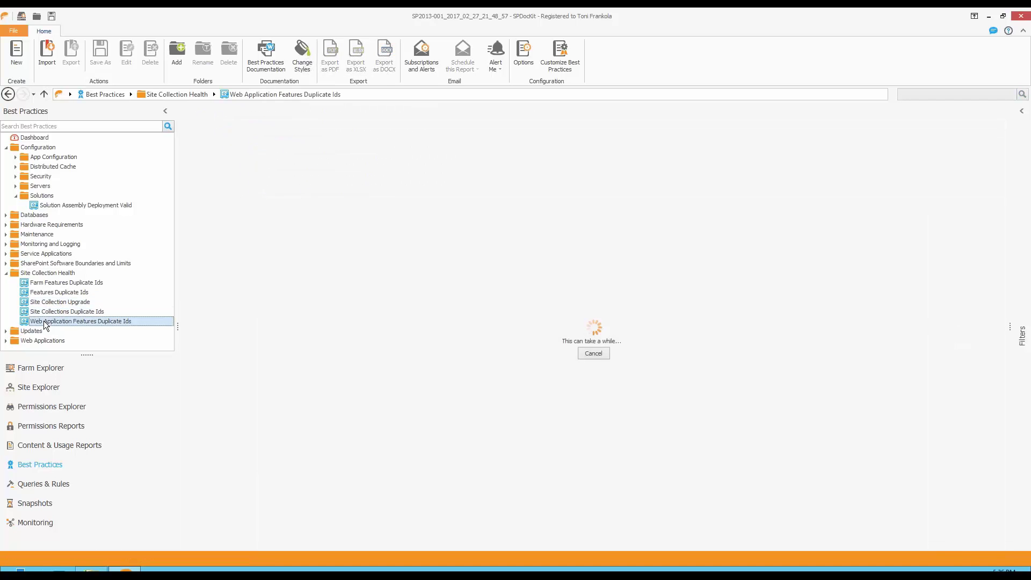
left_click(47, 312)
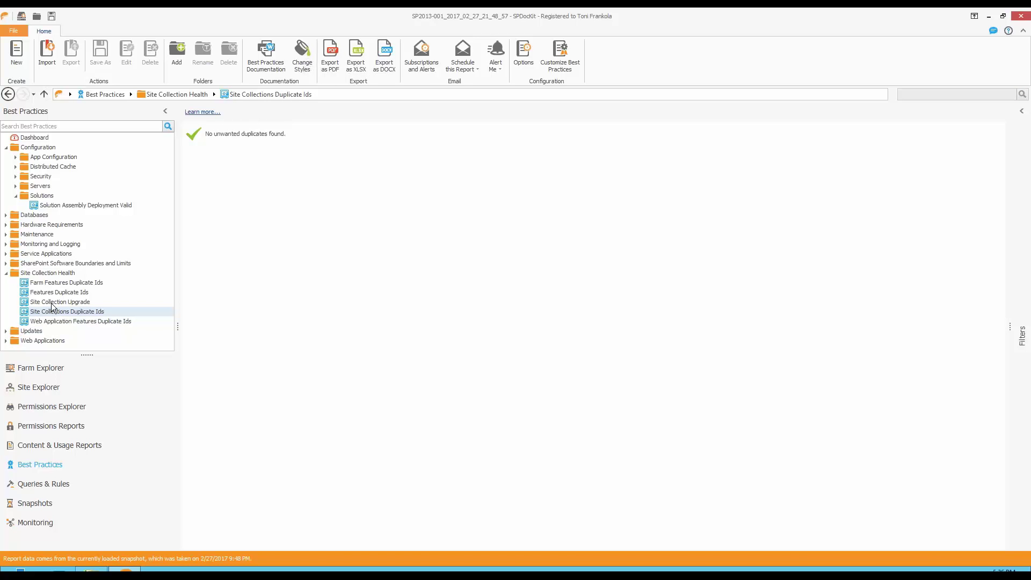
left_click(54, 303)
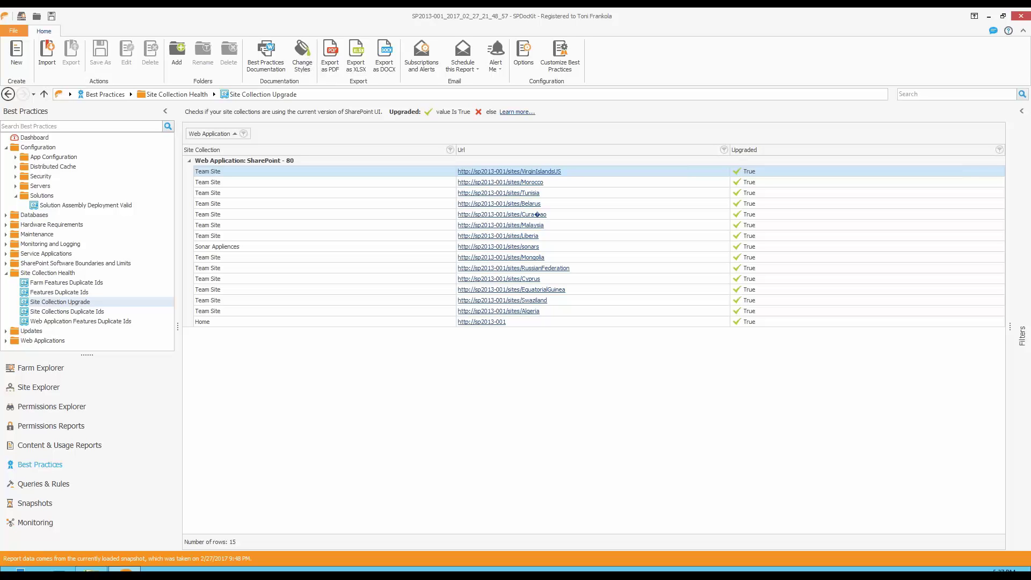
- Try to save the AutoSPInstaller XML configuration from the loaded snapshot in Farm Explorer
left_click(45, 376)
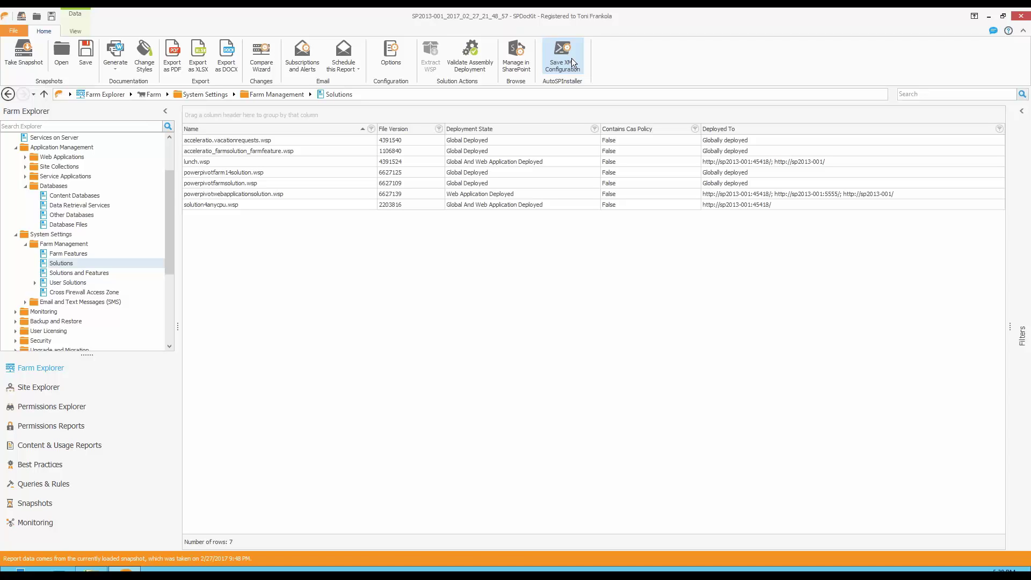
left_click(572, 60)
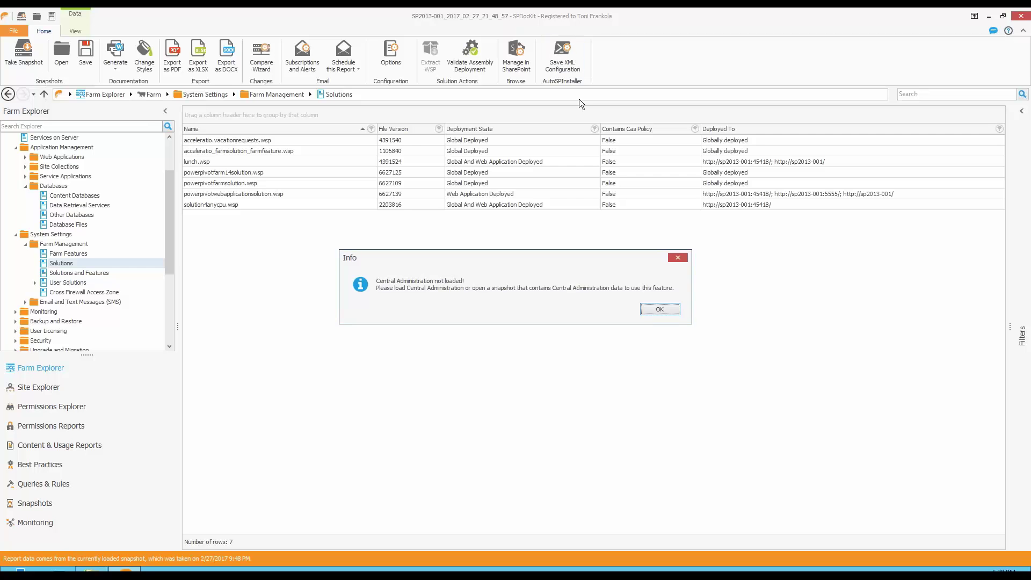
left_click(659, 310)
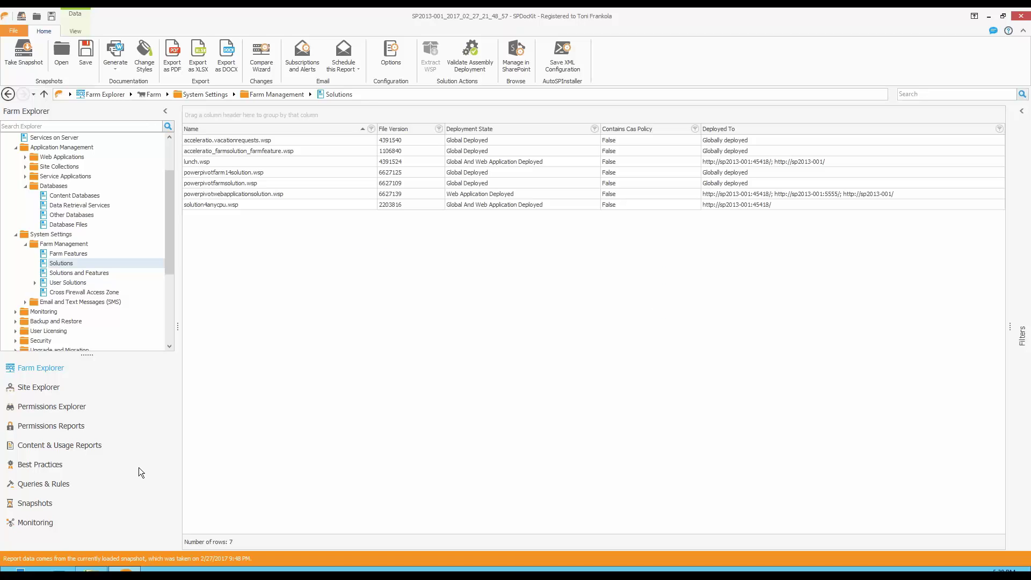
- Load the 2/27/2017 10:55 PM snapshot and start an AutoSPInstaller configuration file for all existing objects, advancing to Farm Settings
left_click(47, 503)
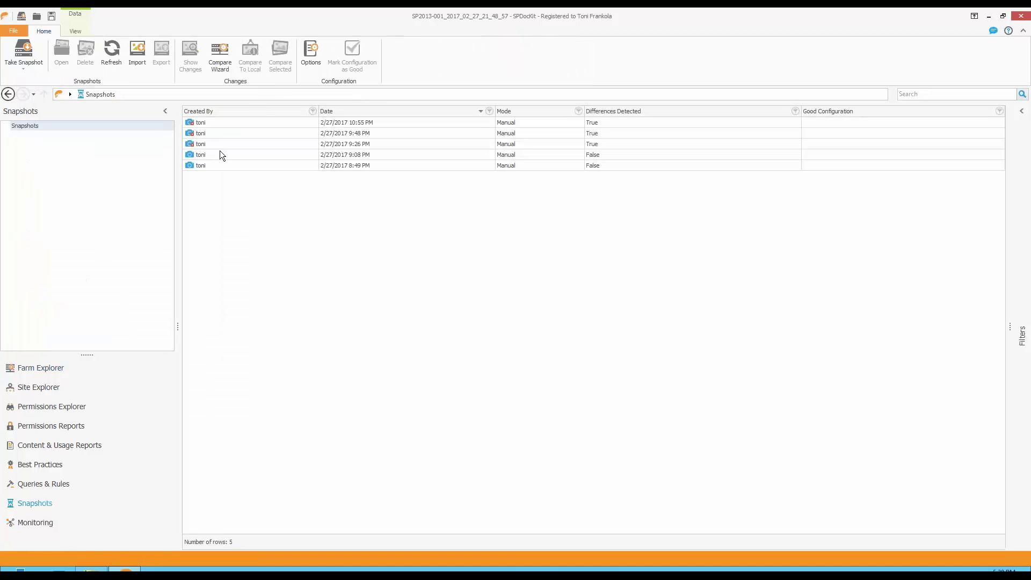
left_click(223, 124)
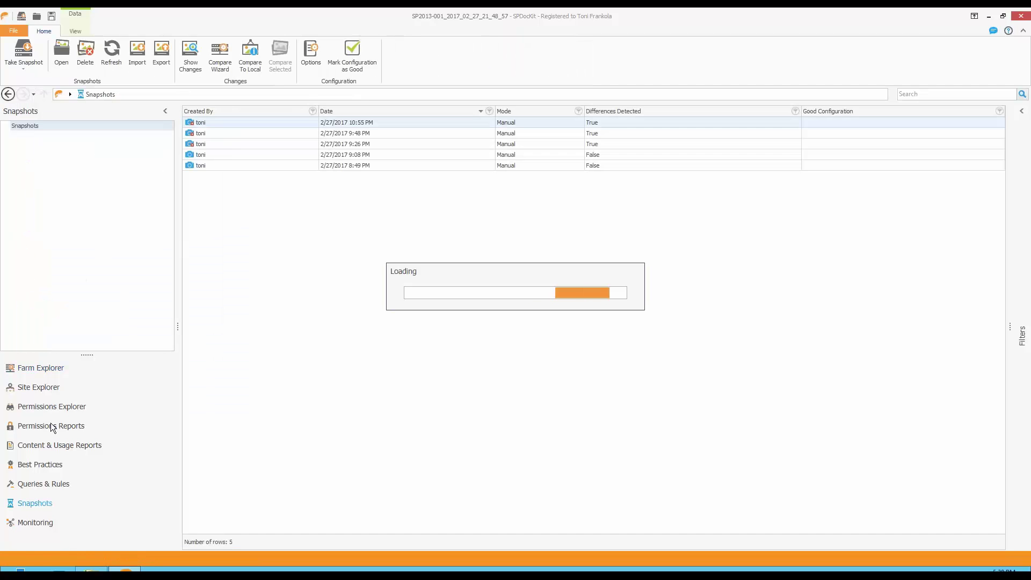
left_click(41, 368)
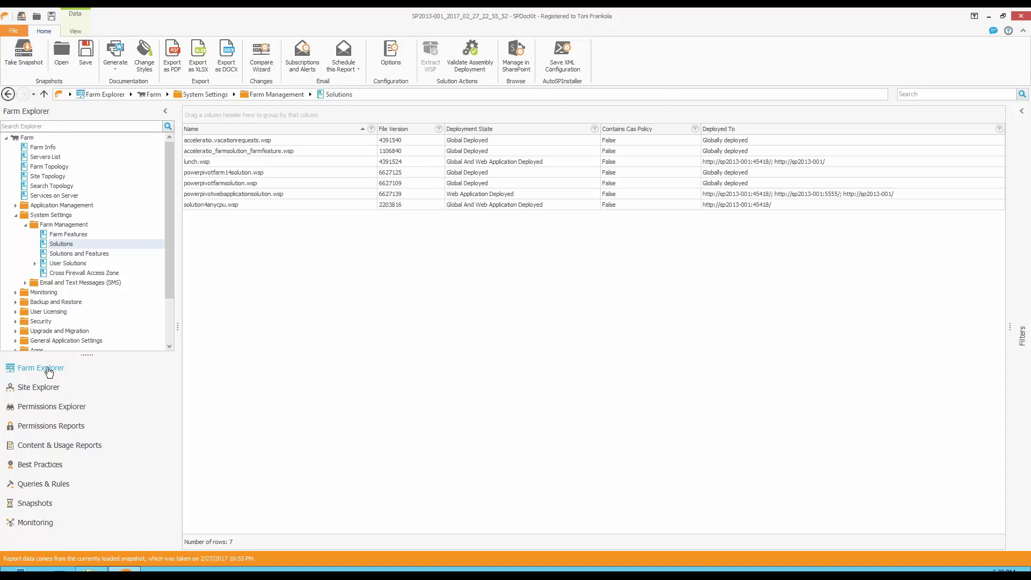
left_click(556, 64)
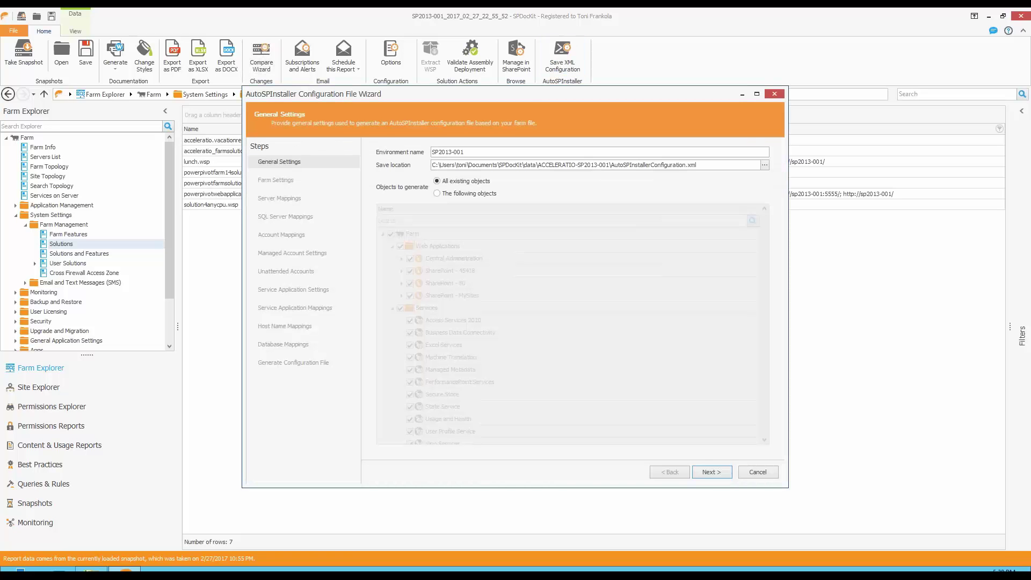
left_click(710, 473)
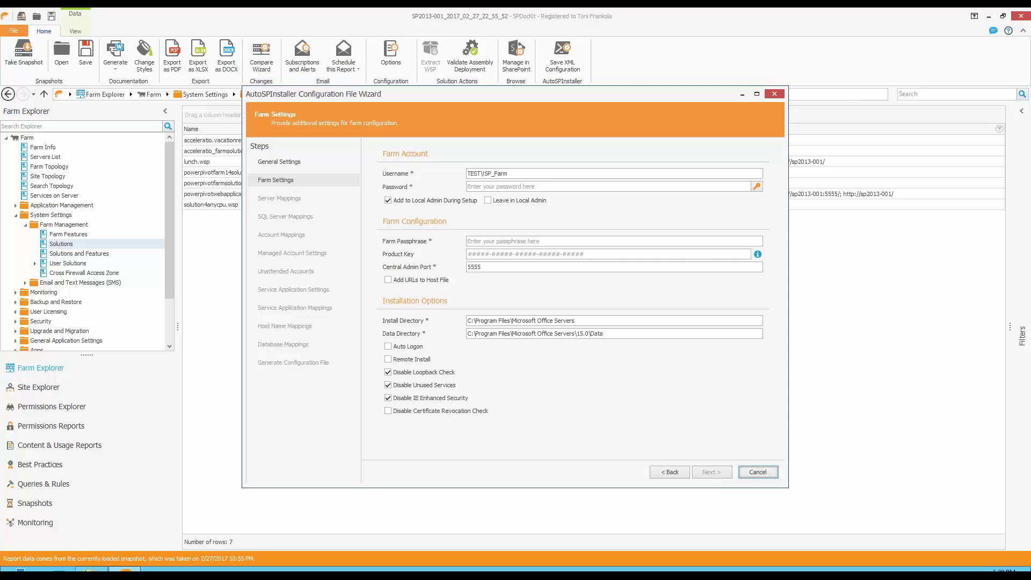
- Switch to the Contoso SPDocKit session and show Content Type Usage for SharePoint Internet - 82, site collection /sites/awesome-computers-inc, content type Document
mouse_move(631, 20)
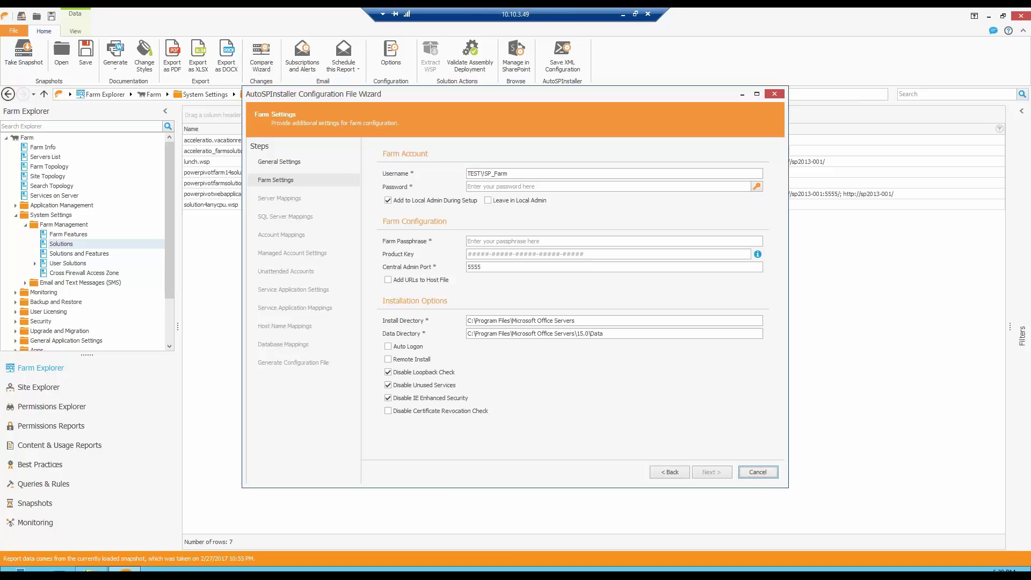
left_click(623, 15)
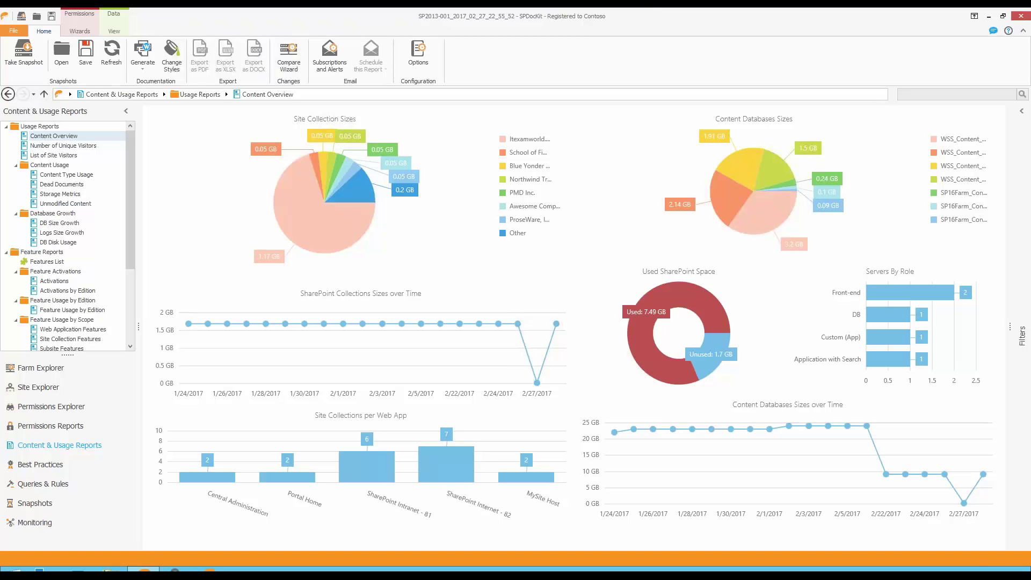
left_click(80, 176)
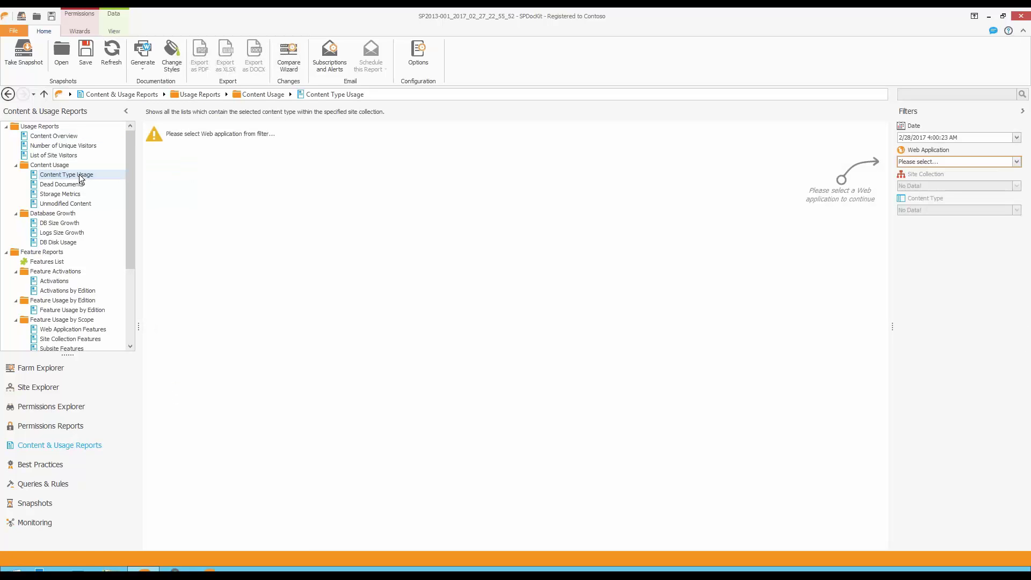
left_click(939, 160)
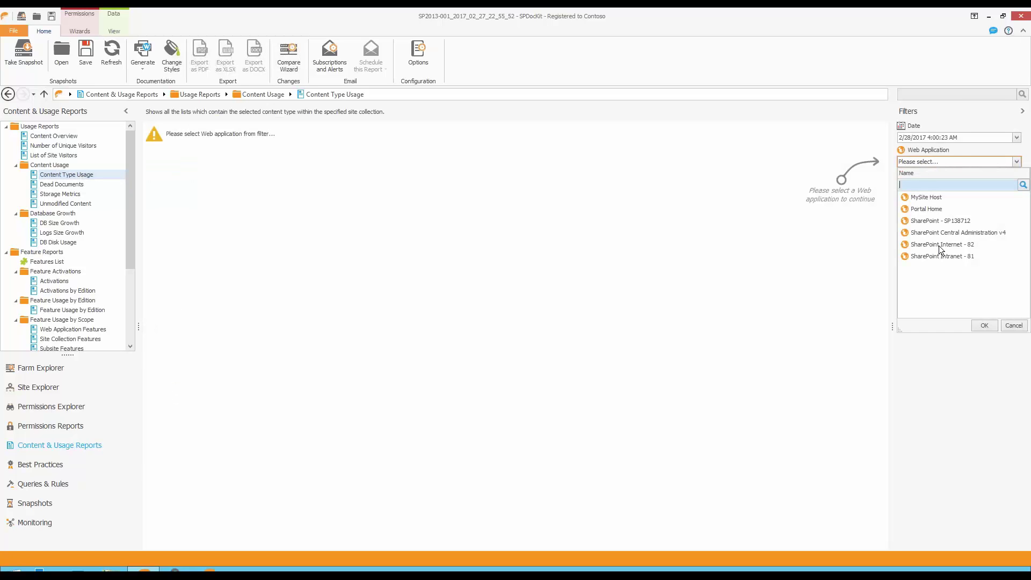
double_click(939, 246)
left_click(939, 185)
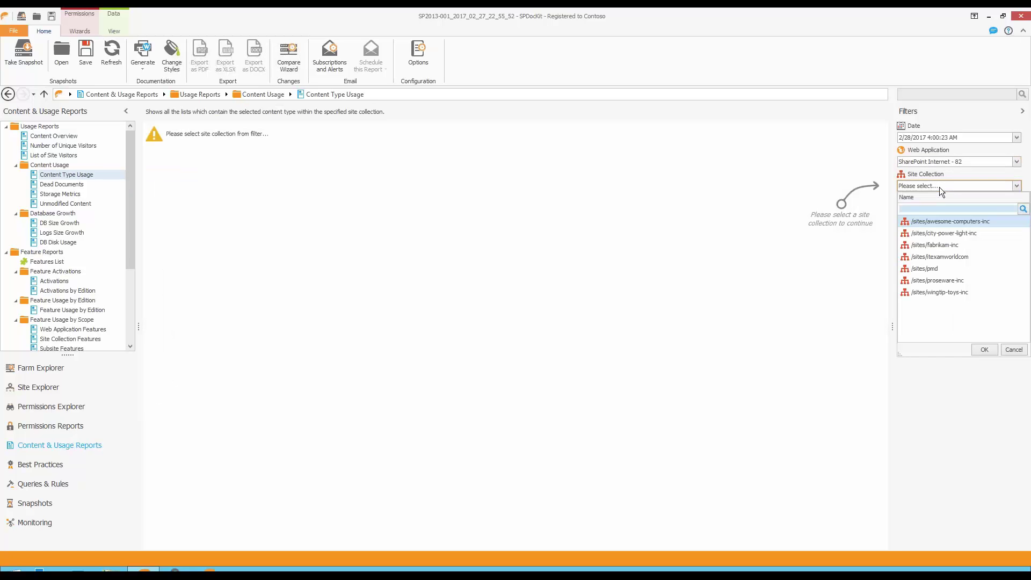
left_click(936, 222)
double_click(935, 222)
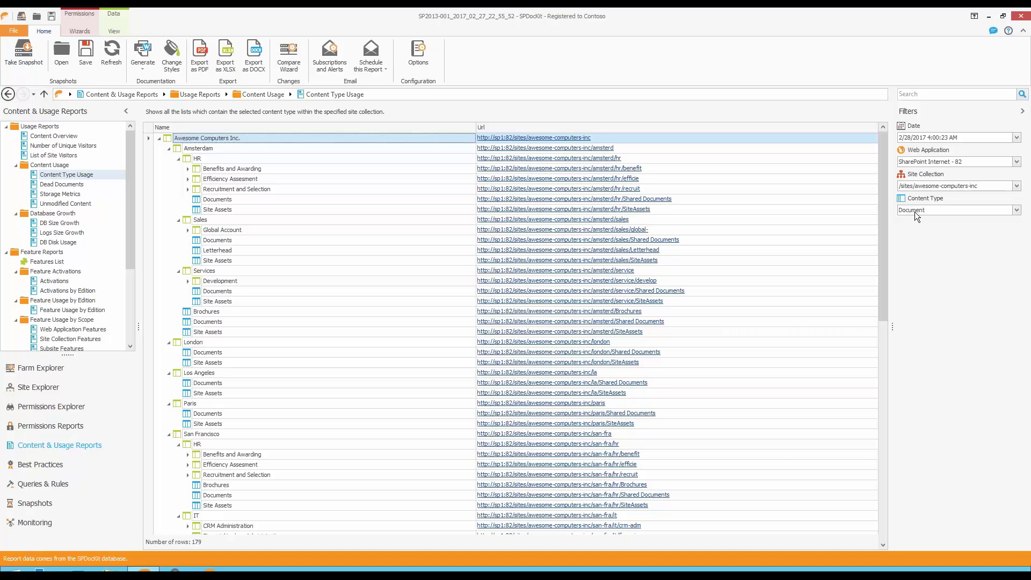
- Enlarge the content type picker and filter the Content Type Usage report by Contoso Document
left_click(915, 212)
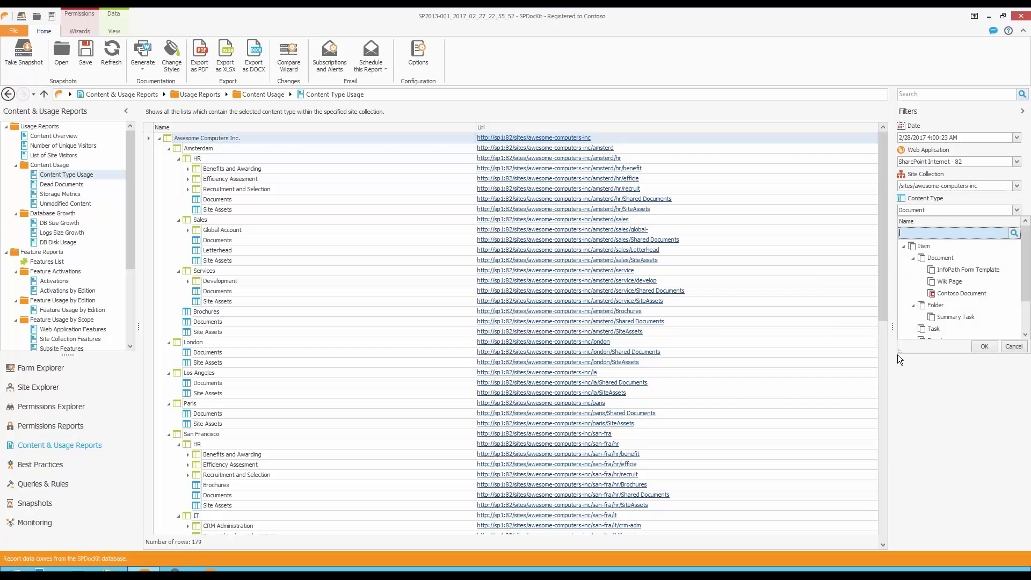
left_click_drag(900, 350, 786, 463)
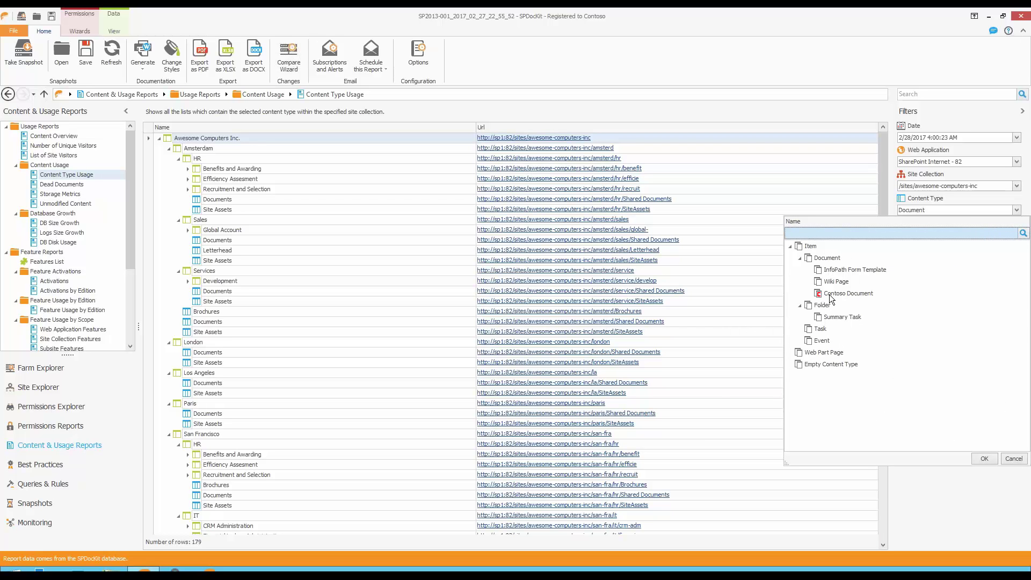
left_click(833, 294)
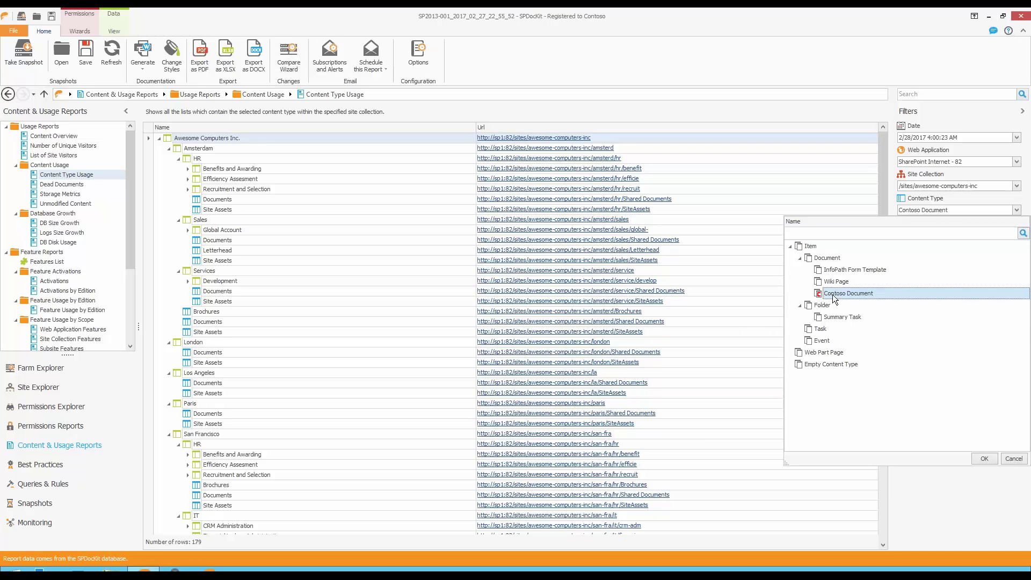
left_click(983, 460)
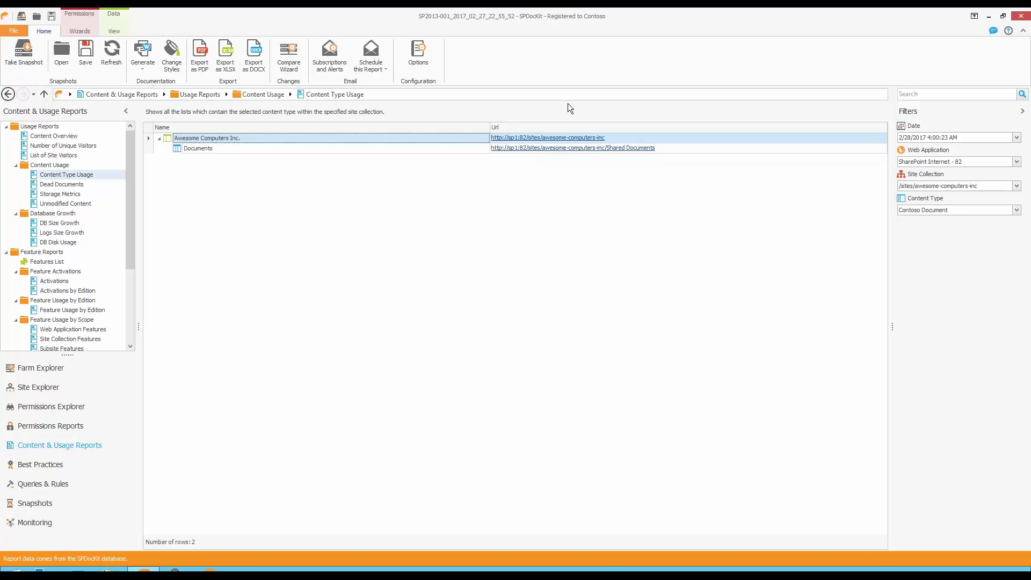
- View the Dead Documents report and drill down in Storage Metrics through WSS_Content_Internet_82 and /sites/awesome-computers-inc to San Francisco
left_click(58, 186)
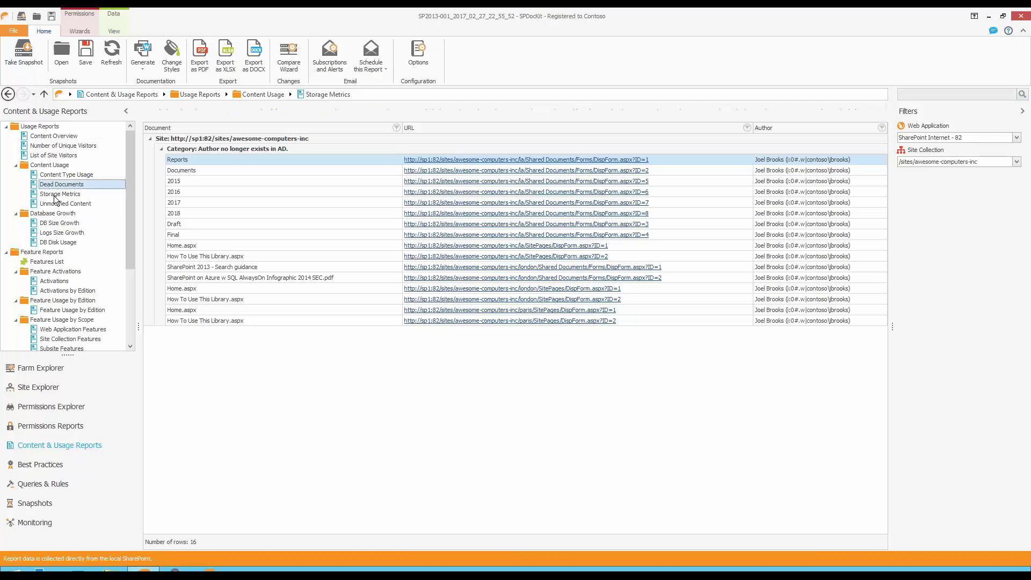
left_click(55, 196)
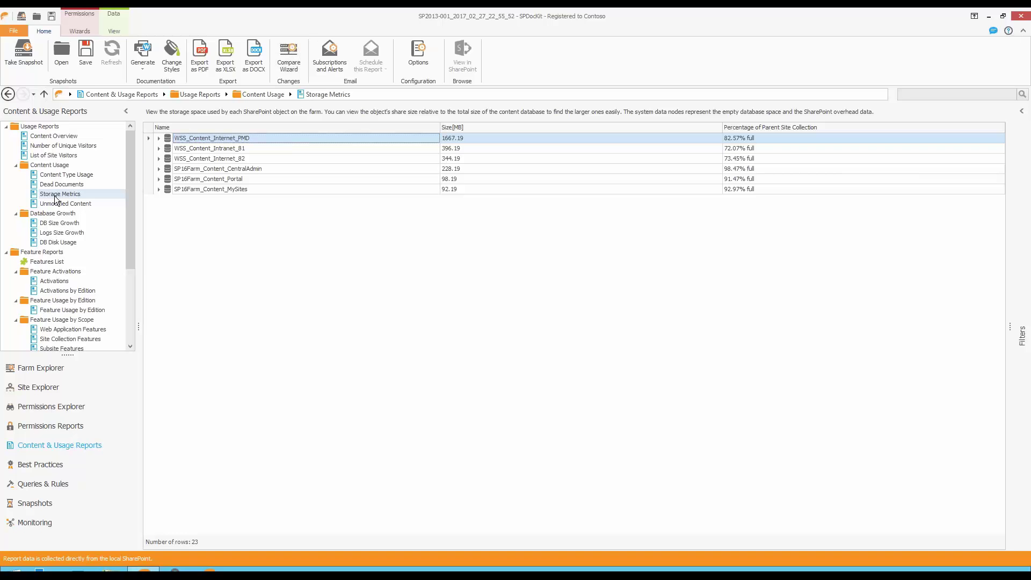
left_click(158, 158)
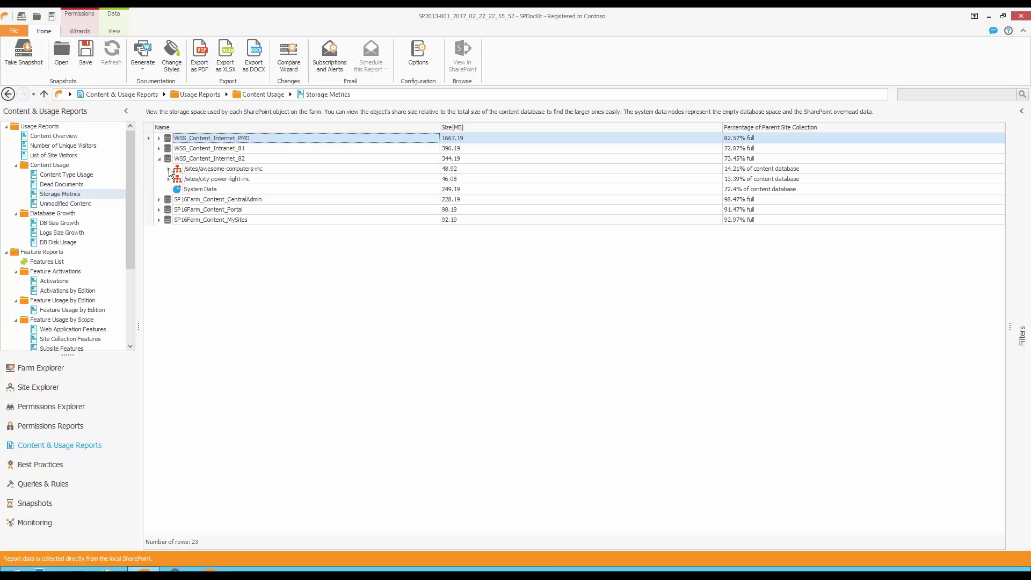
left_click(169, 169)
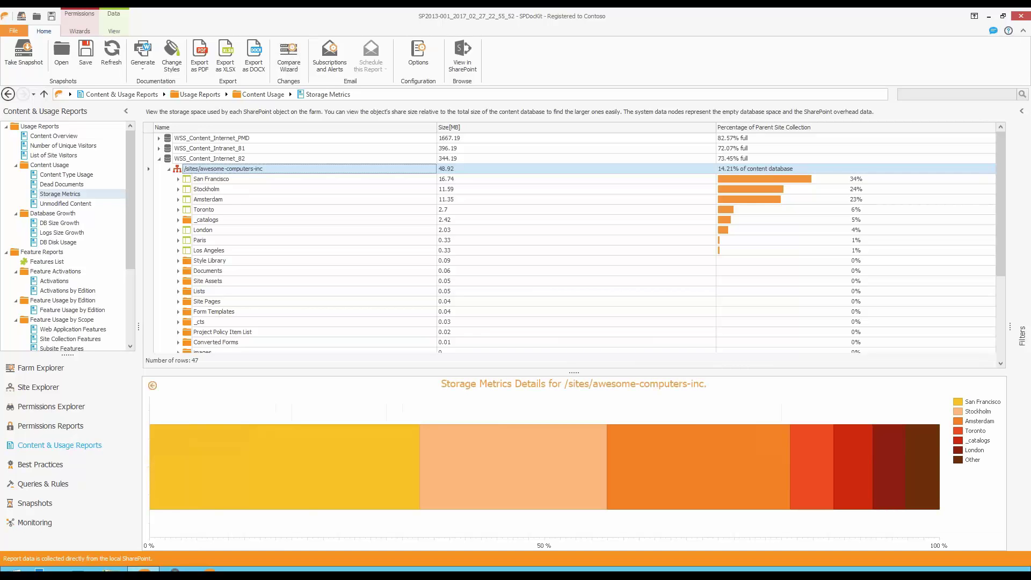
left_click(199, 180)
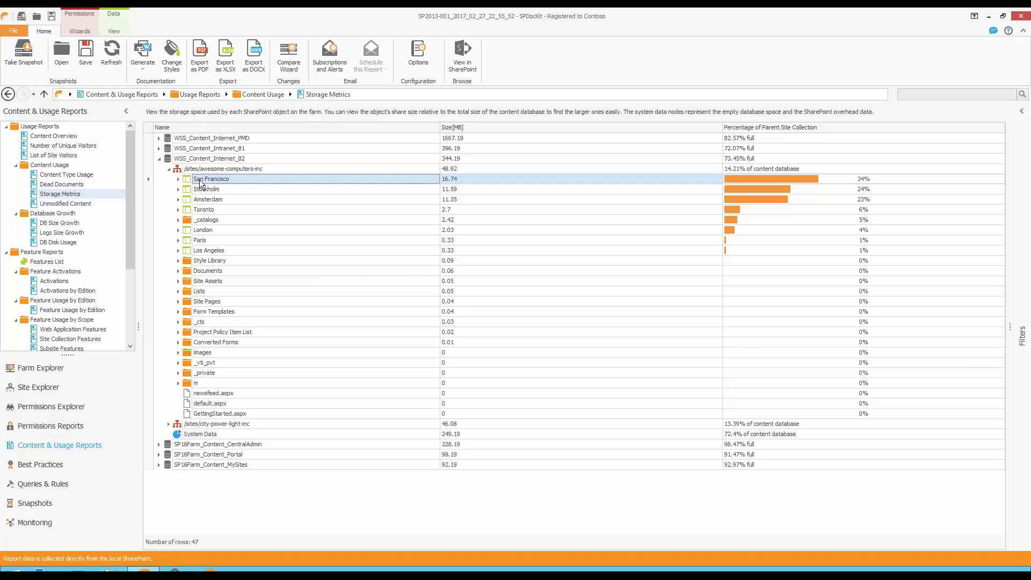
- Examine Storage Metrics details for /sites/awesome-computers-inc, San Francisco and its IT subsite, the Documents folder, and the default.aspx file
left_click(201, 170)
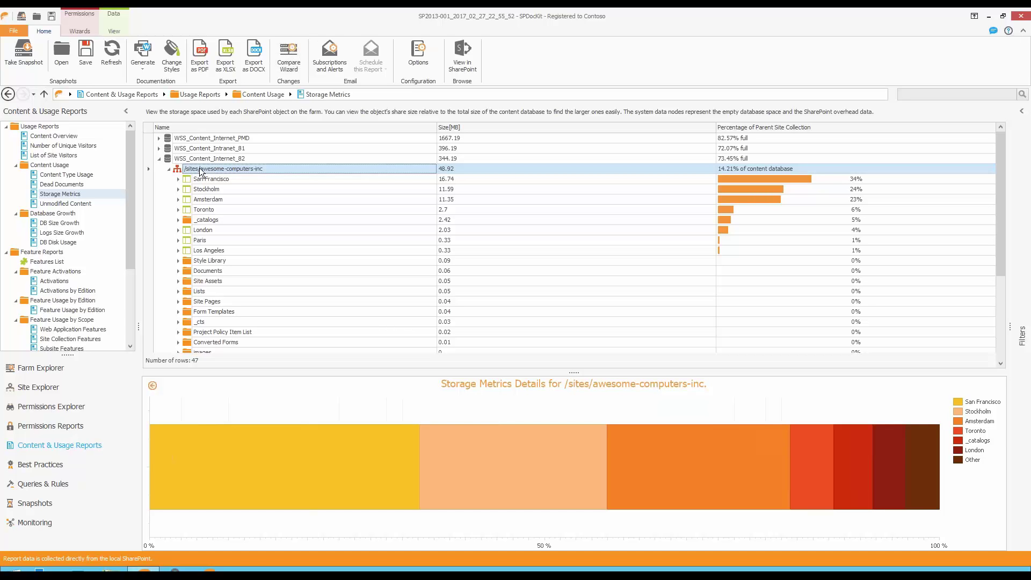
left_click(215, 159)
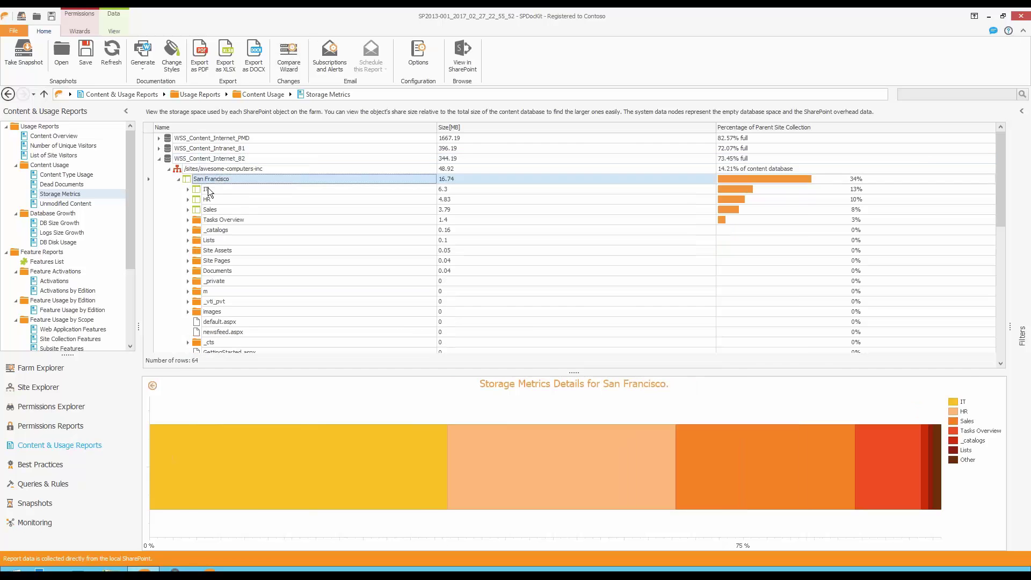
left_click(209, 192)
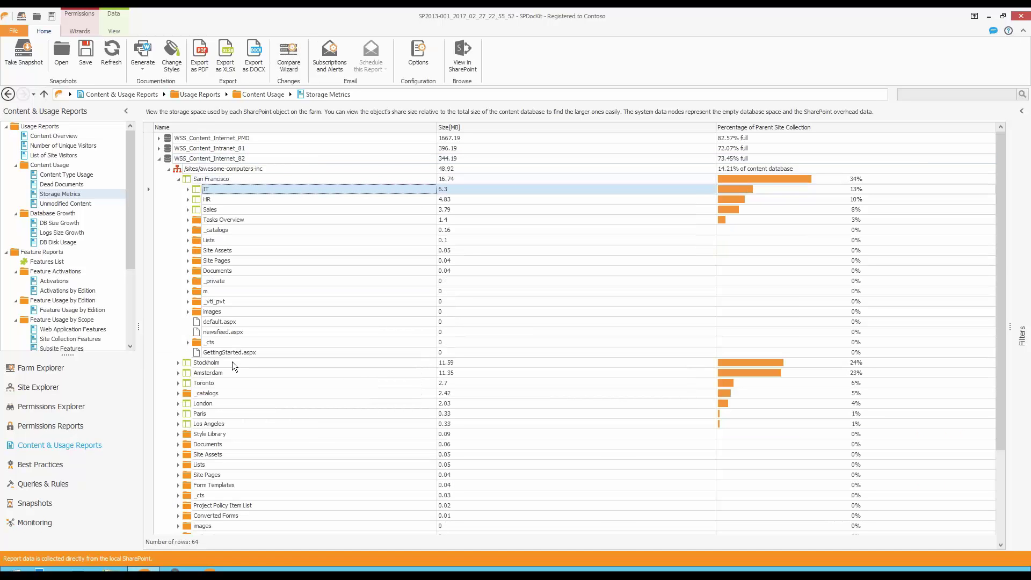
left_click(178, 179)
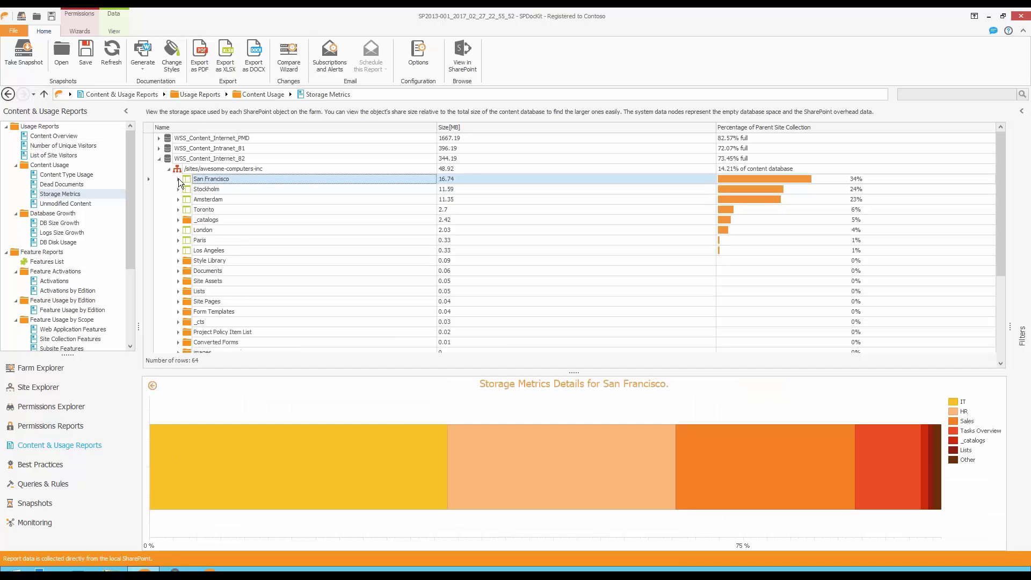
left_click(178, 271)
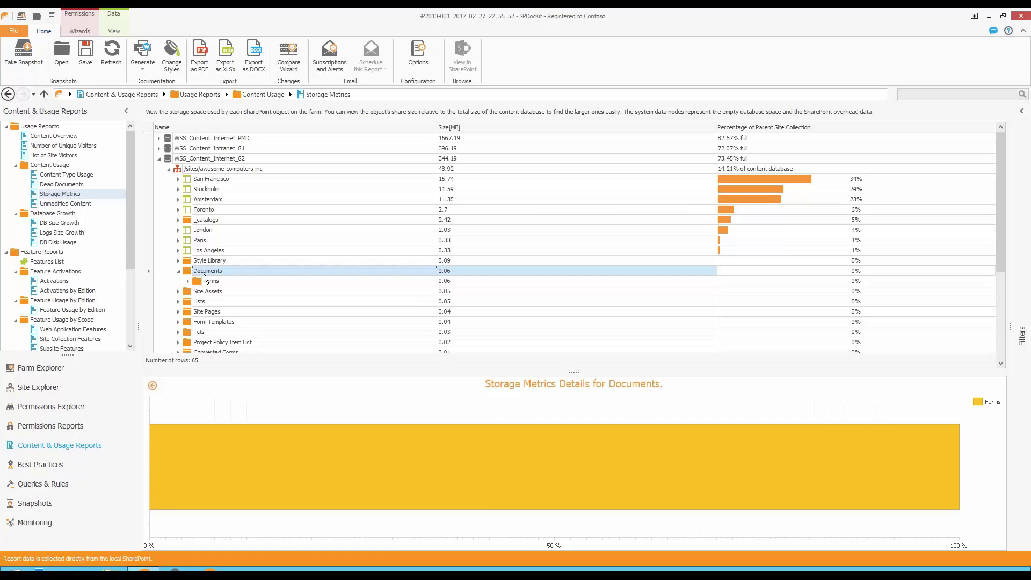
scroll(253, 240, "down", 4)
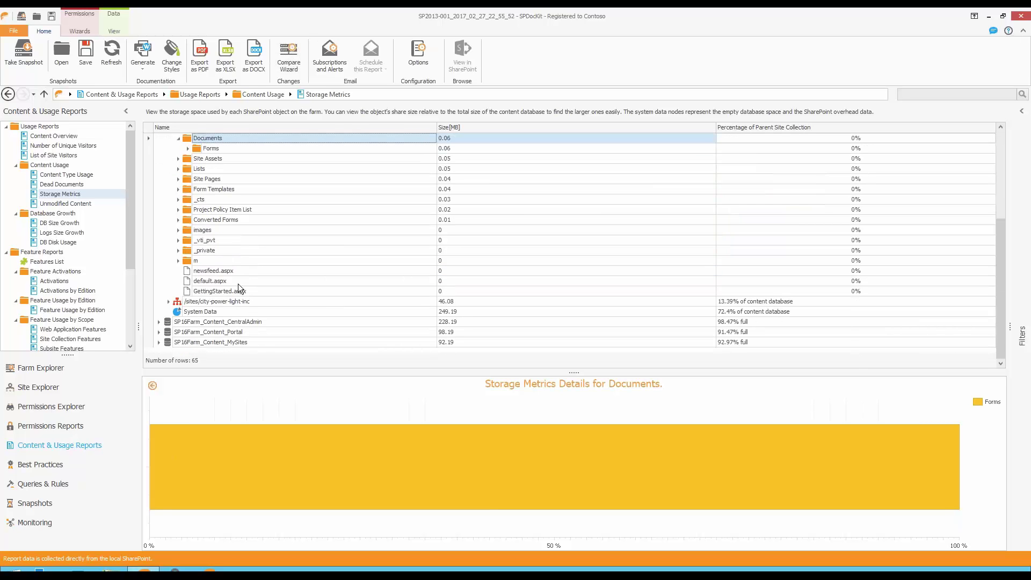
left_click(237, 282)
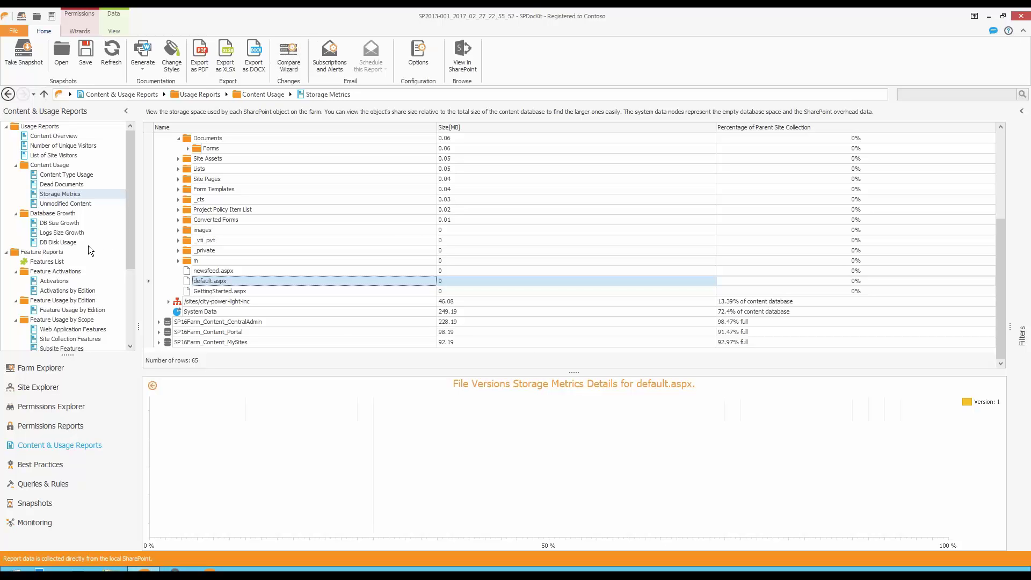
- View the Unmodified Content report and select the San Francisco site
left_click(82, 204)
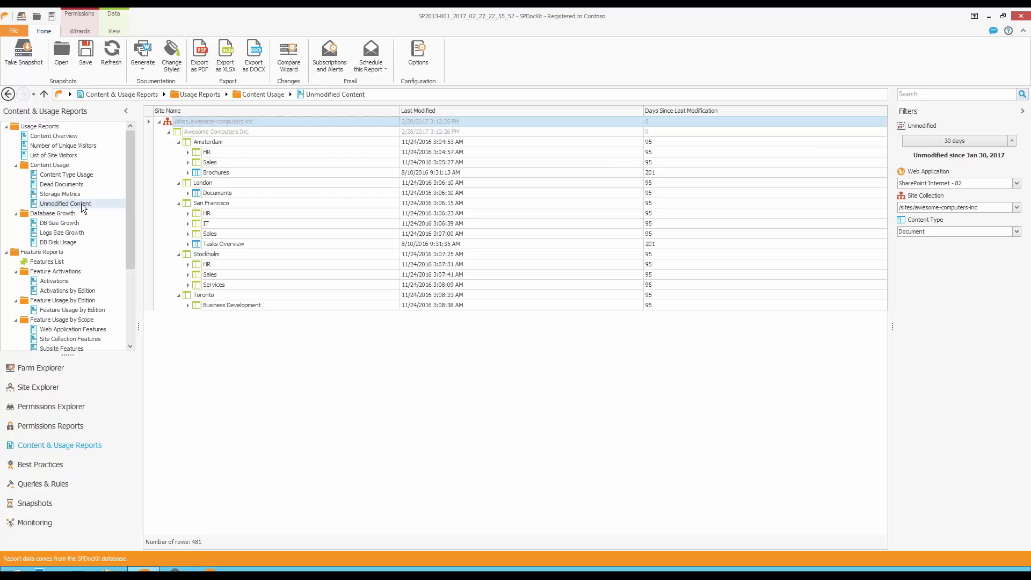
left_click(211, 203)
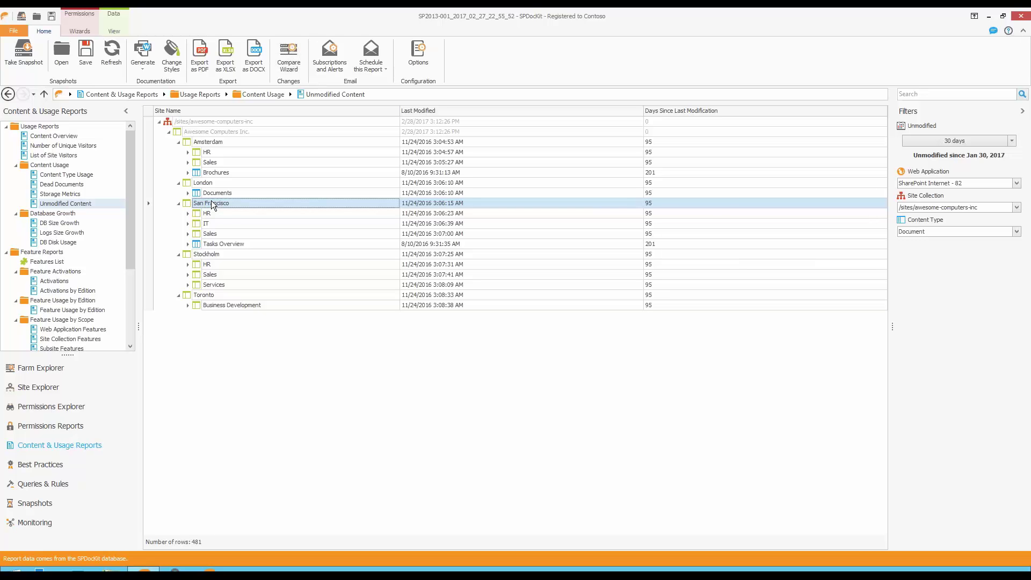
- View the permissions cleanup reports for Groups Without Permissions, Groups Without Users, and Orphaned Users
left_click(88, 428)
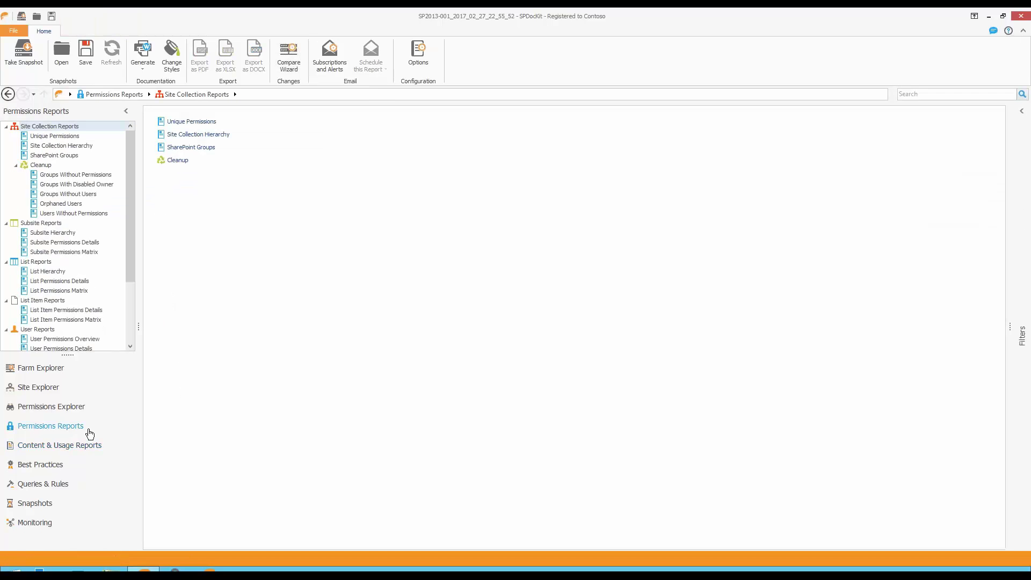
left_click(85, 176)
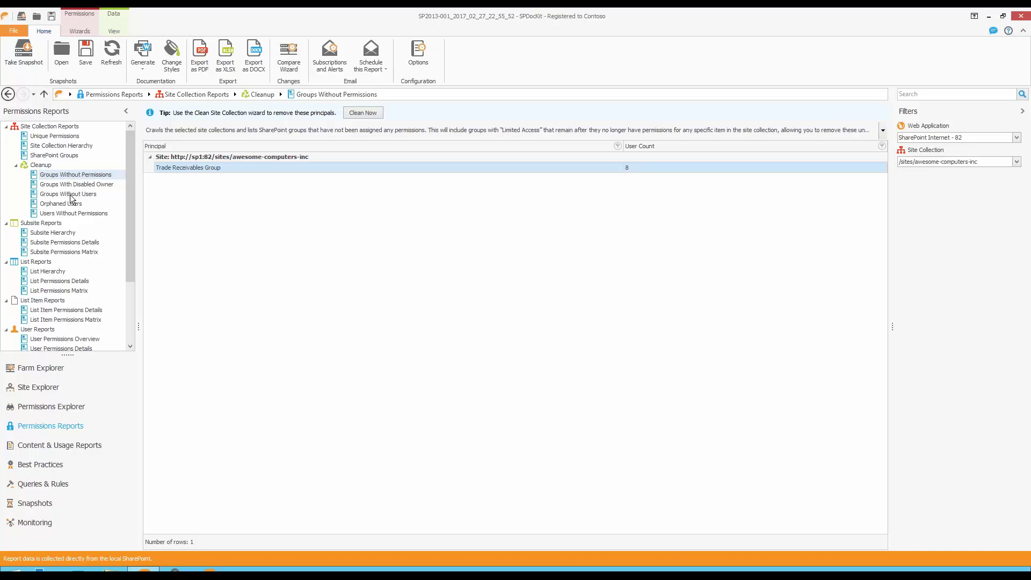
left_click(72, 195)
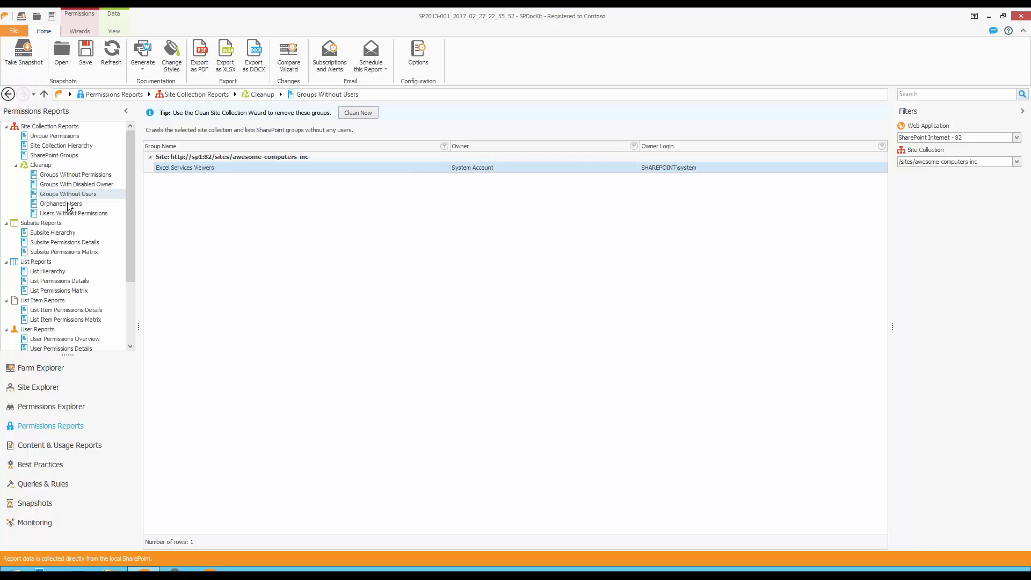
left_click(60, 204)
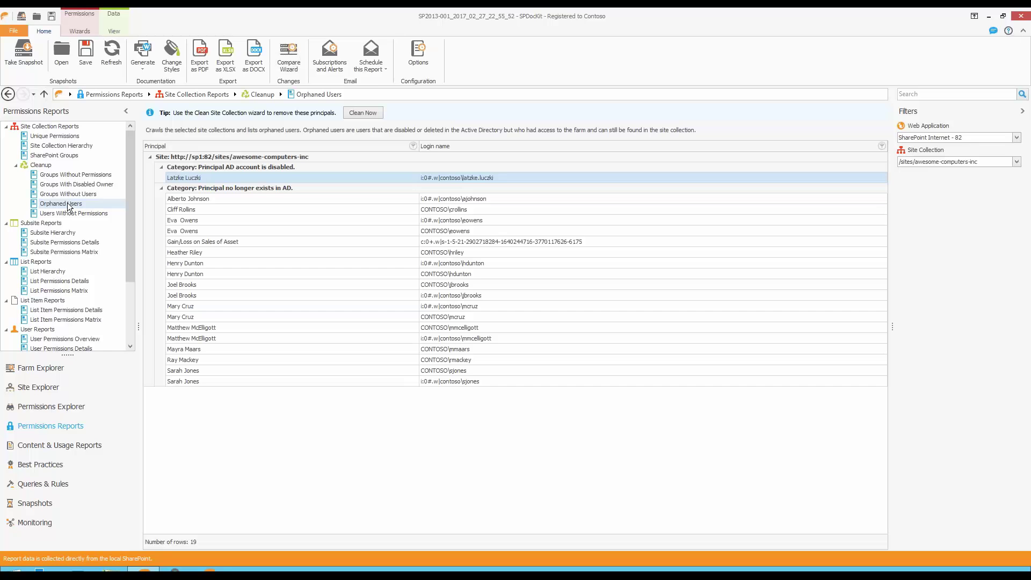
- Review the Clean Site Collection Wizard's available operations from the Orphaned Users report and close the wizard without applying changes
left_click(378, 114)
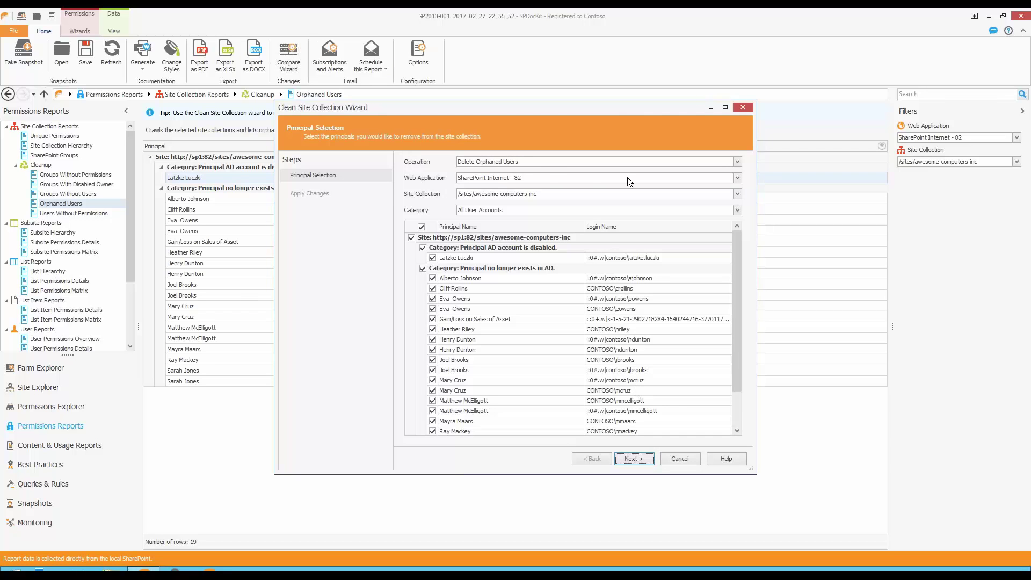
left_click(551, 164)
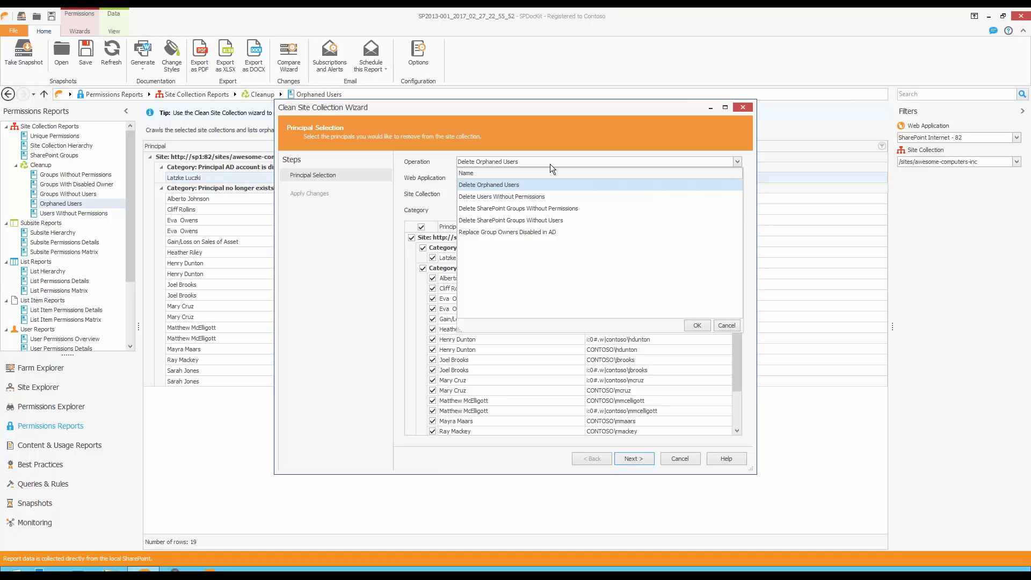
left_click(725, 325)
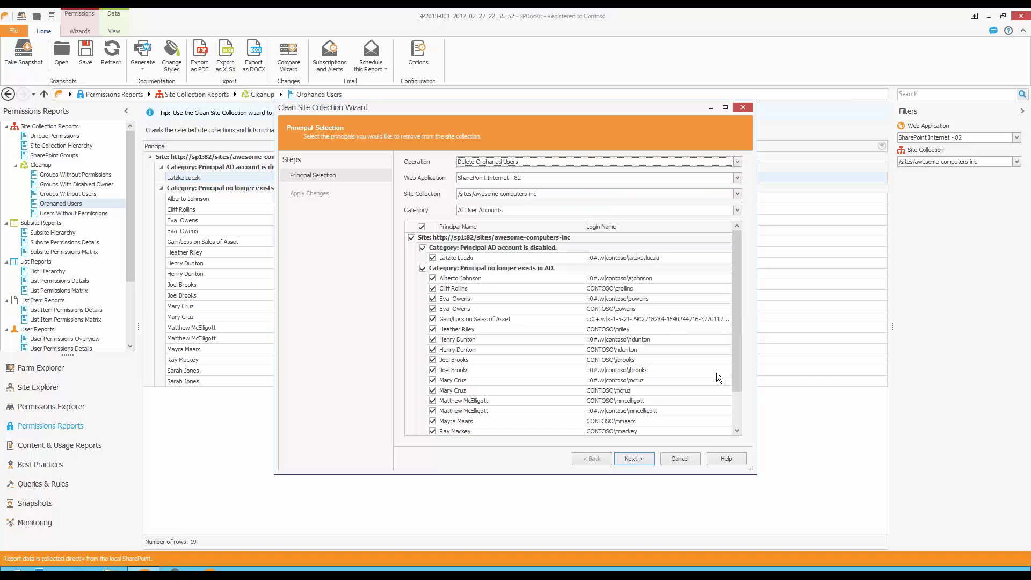
left_click(692, 458)
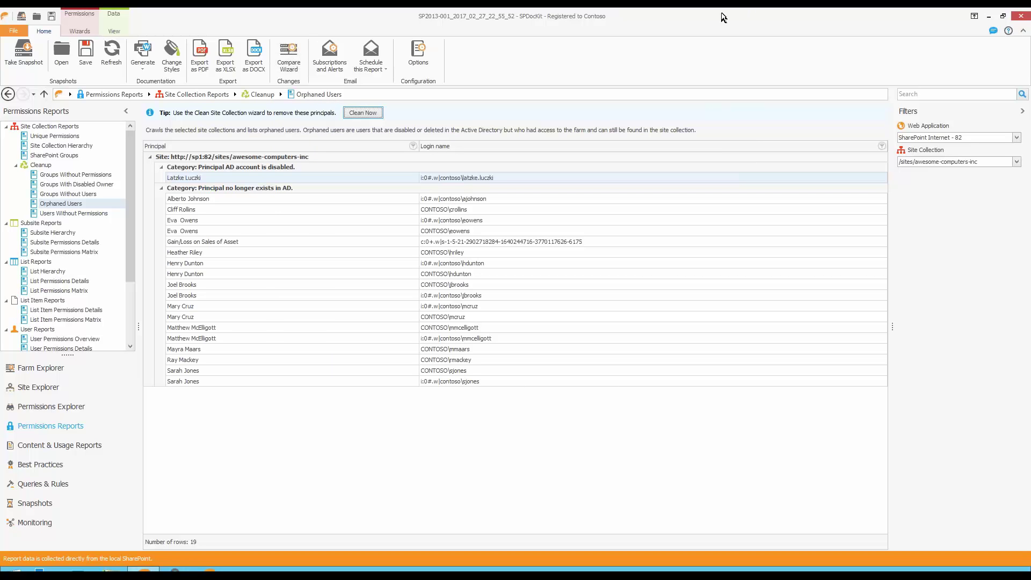
- Switch to the SPDocKit session with the Contoso Farm 2/28/2017 4:00 AM snapshot and view its version name and Farm Topology
mouse_move(583, 12)
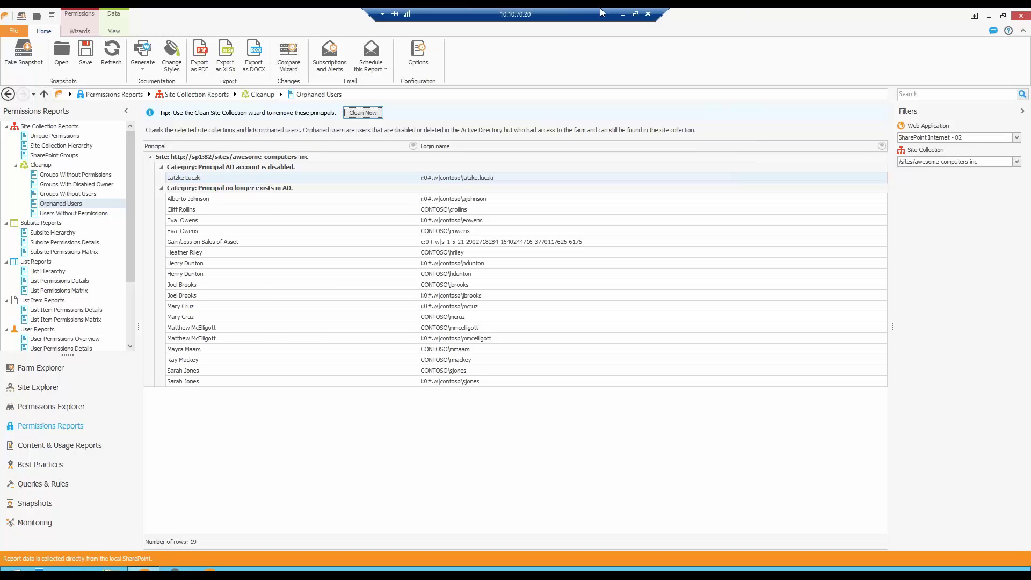
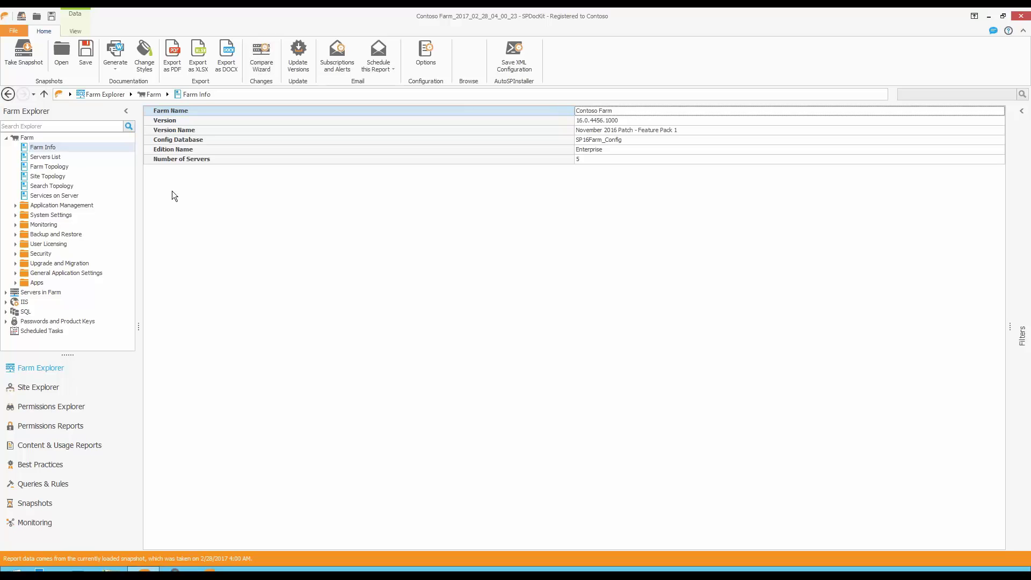
left_click(636, 130)
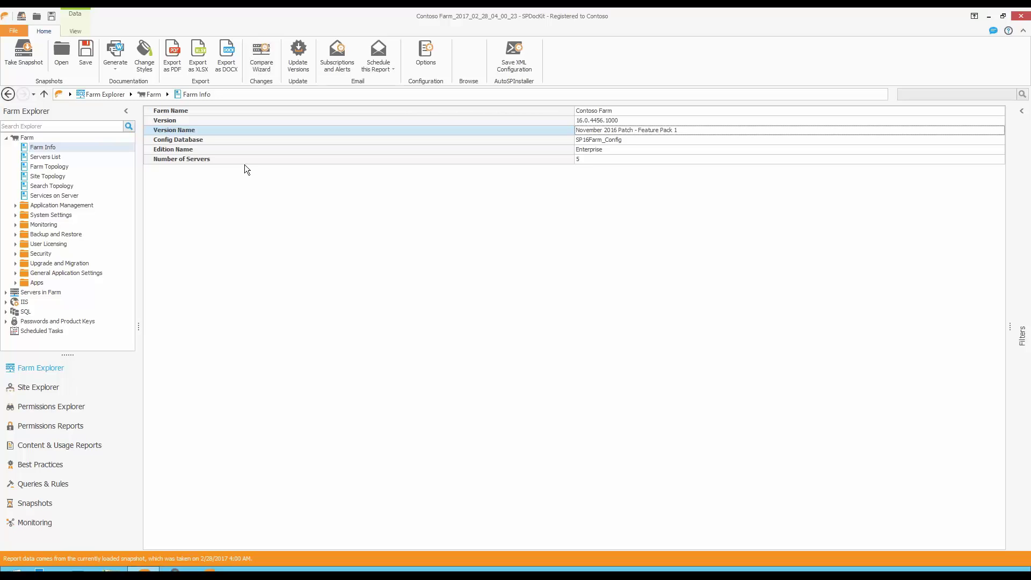
left_click(38, 168)
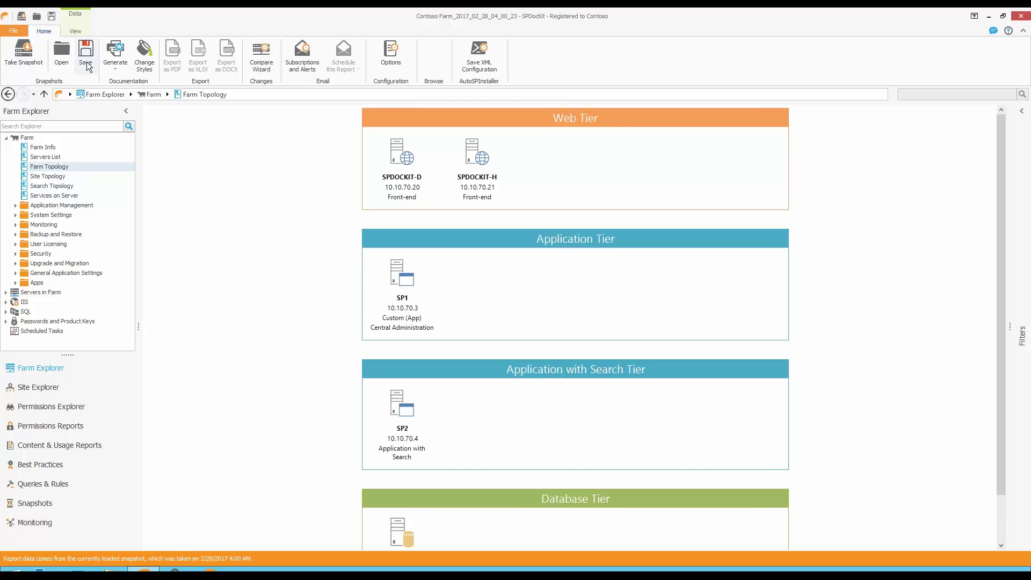
- Start a farm comparison in the Compare Wizard using the Compare two different farms subtype
left_click(272, 71)
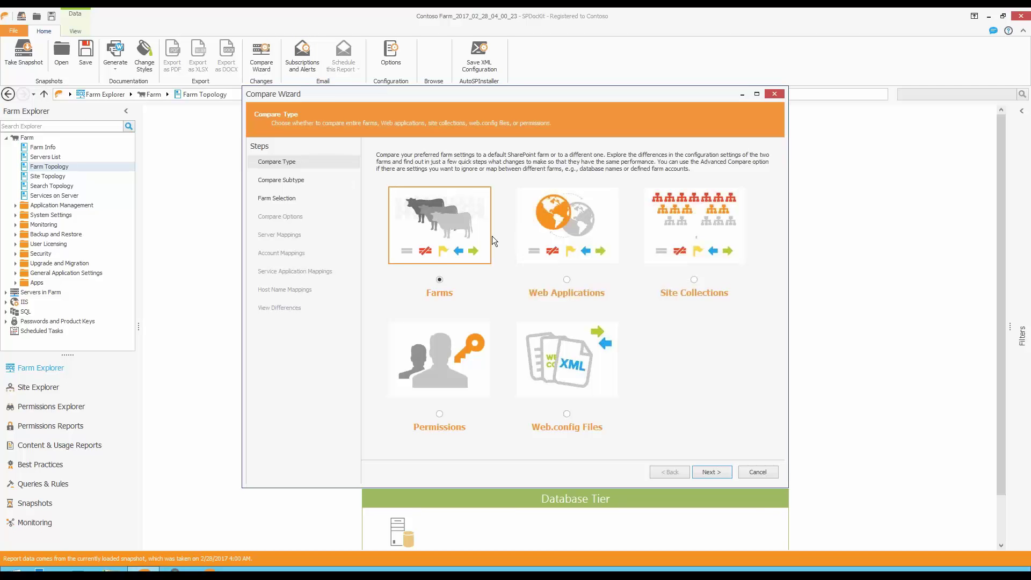
double_click(436, 224)
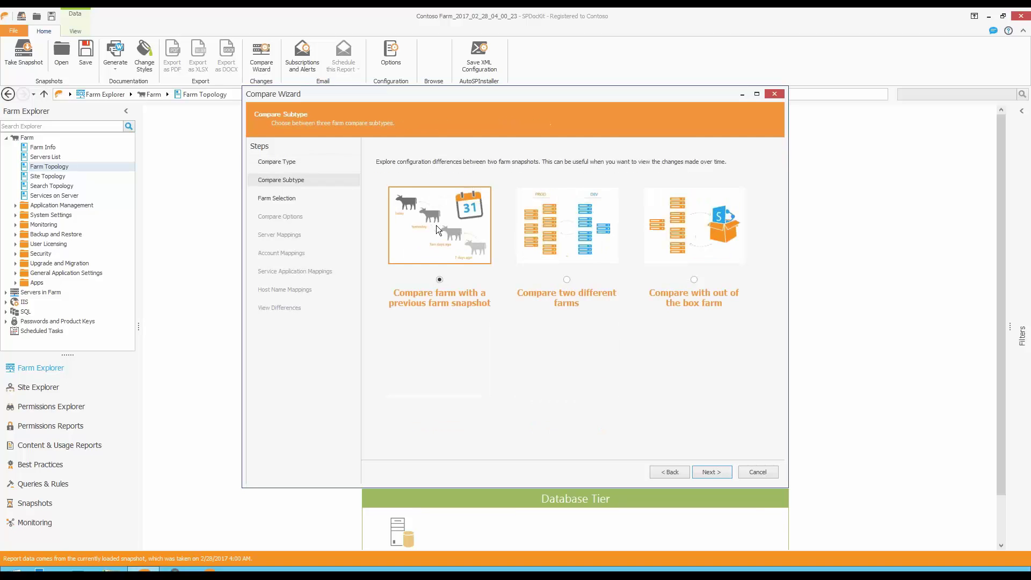
left_click(557, 226)
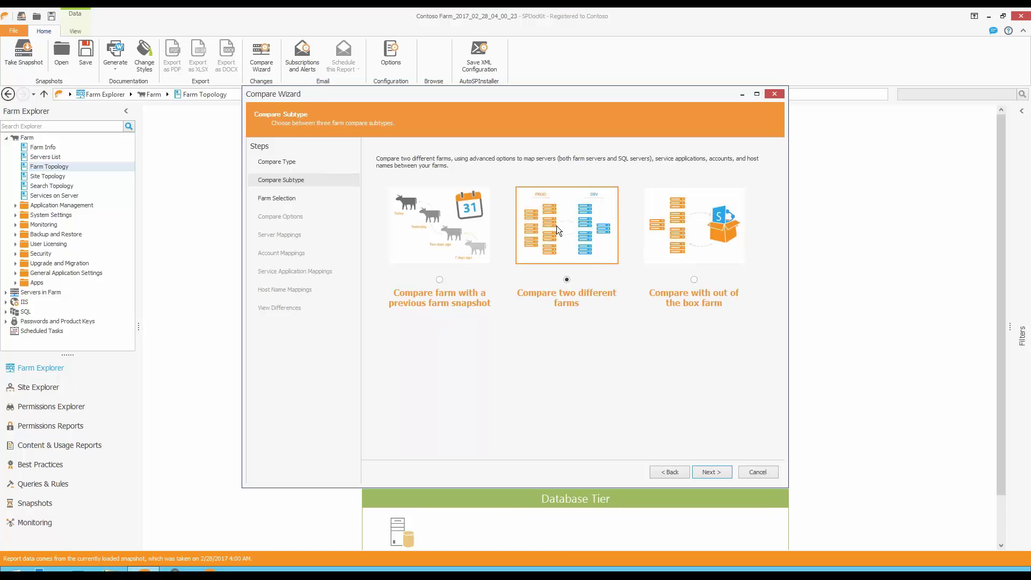
double_click(557, 226)
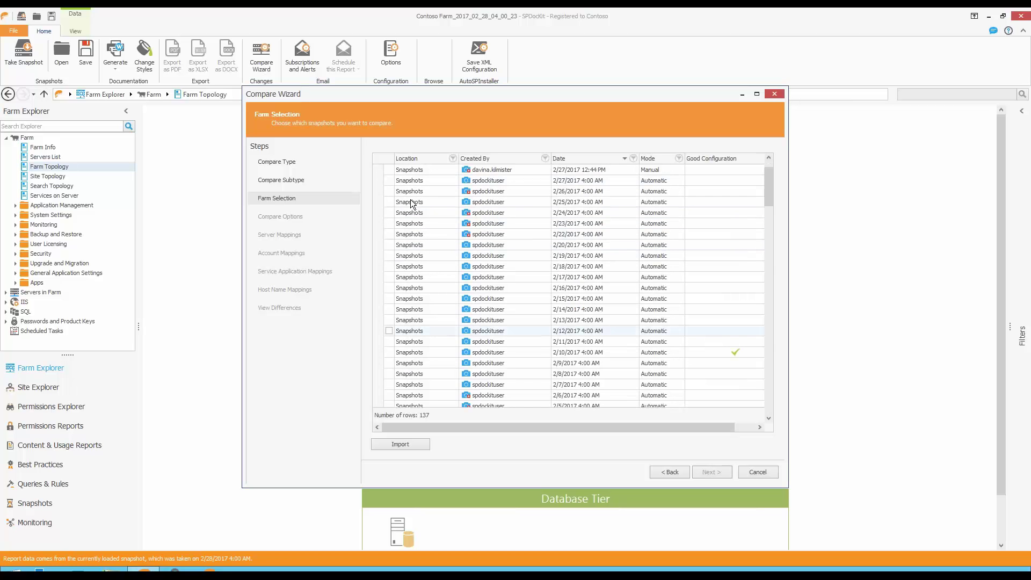
- Choose Farm #2's 2/27/2017 10:55 PM snapshot as source and Contoso Farm's 2/28/2017 4:00 AM snapshot as target, advancing to Compare Options
left_click(380, 170)
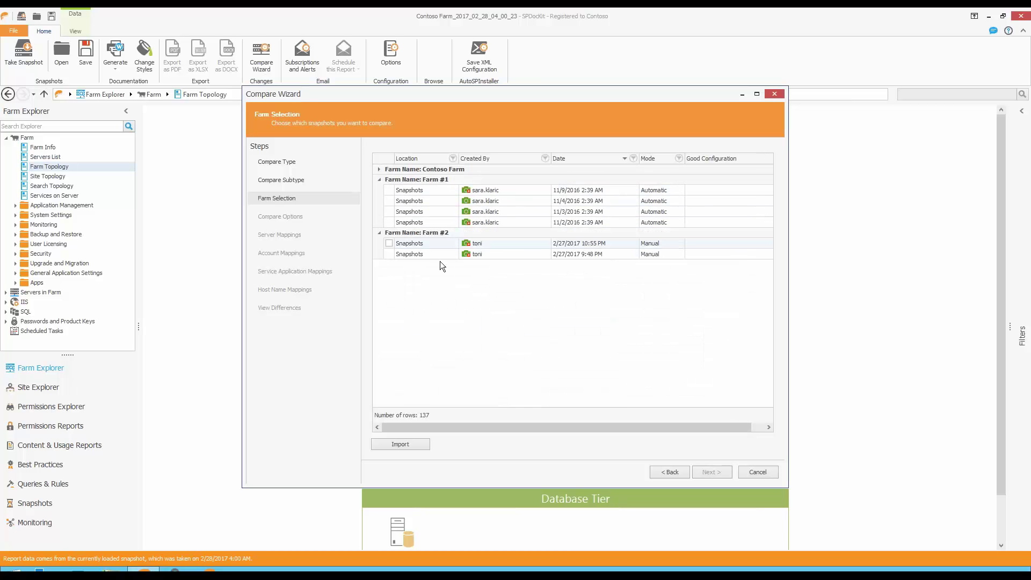
left_click(389, 243)
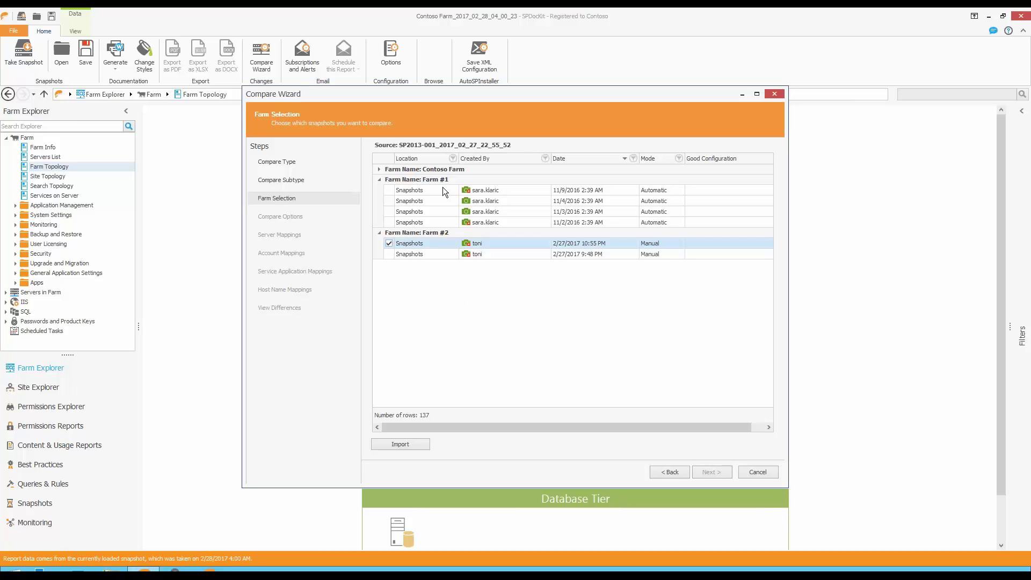
left_click(380, 170)
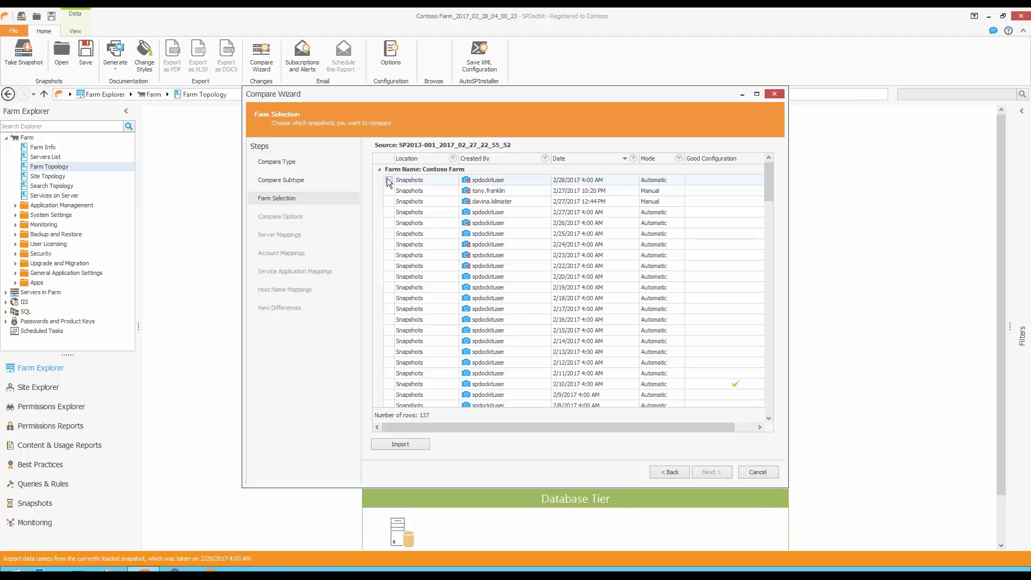
left_click(389, 180)
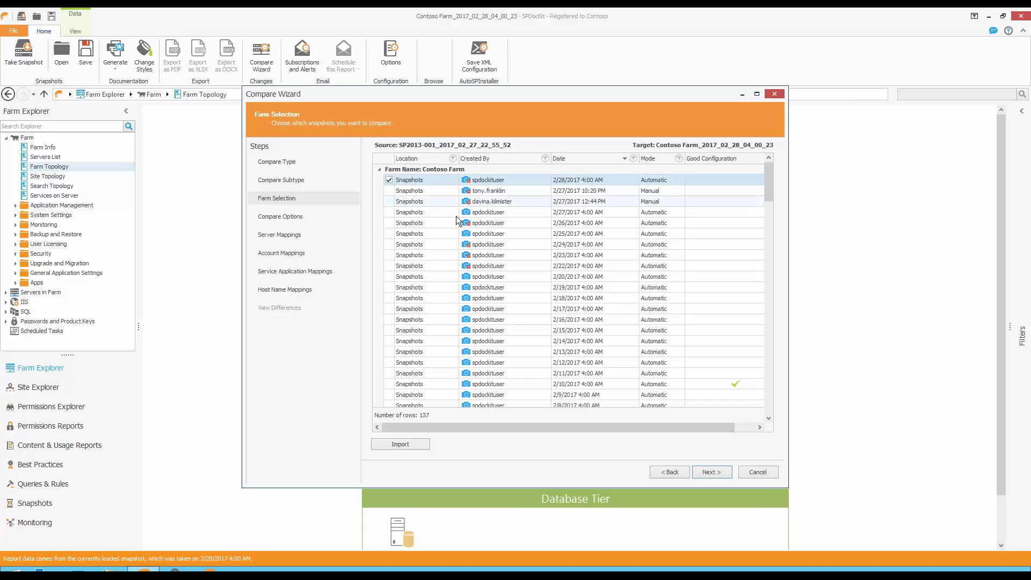
left_click(706, 472)
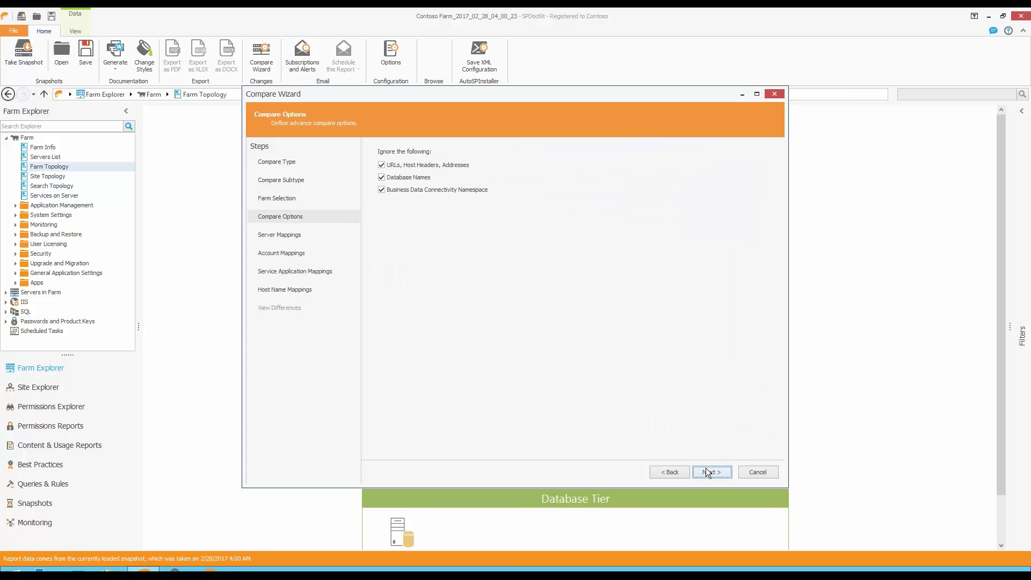
- Accept the compare options, review the SQL12-001 source server choices, and accept the server and account mappings to reach Service Application Mappings
left_click(707, 472)
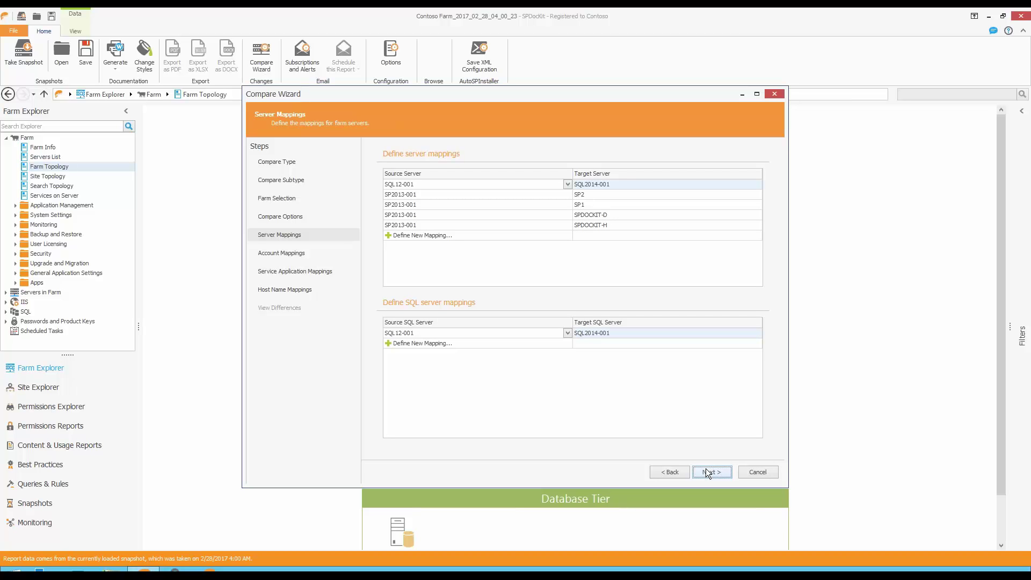
left_click(435, 186)
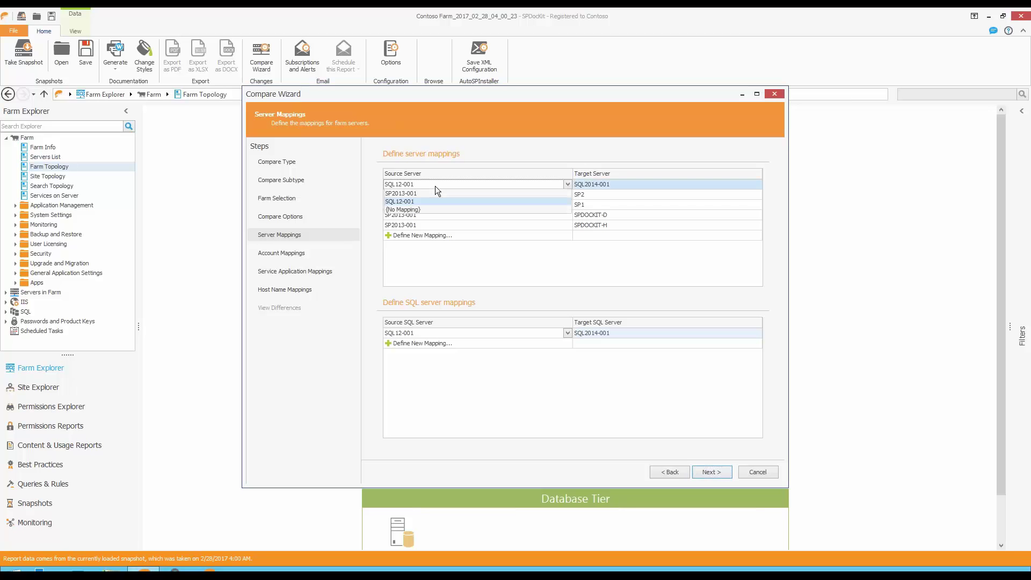
left_click(435, 186)
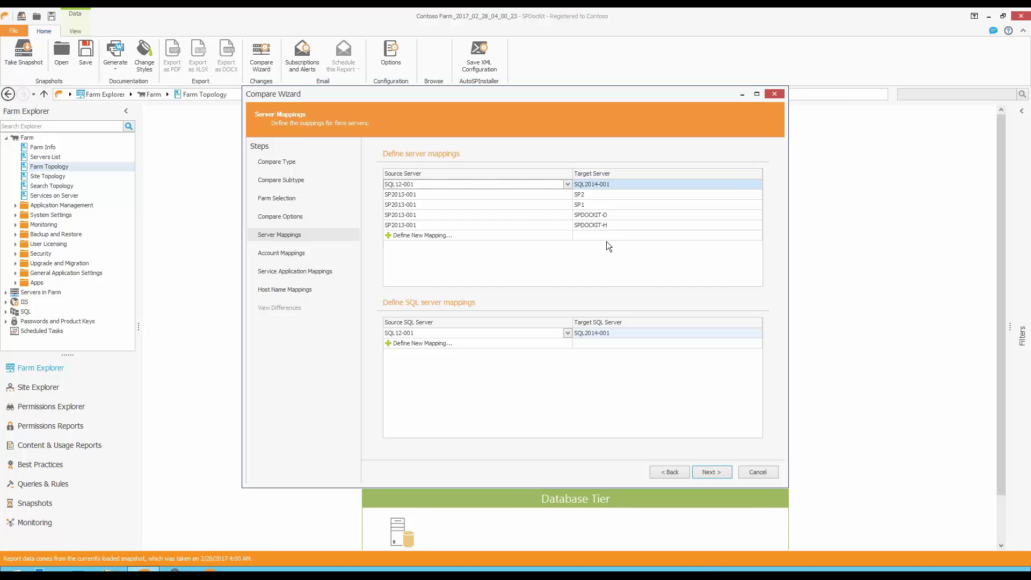
left_click(711, 476)
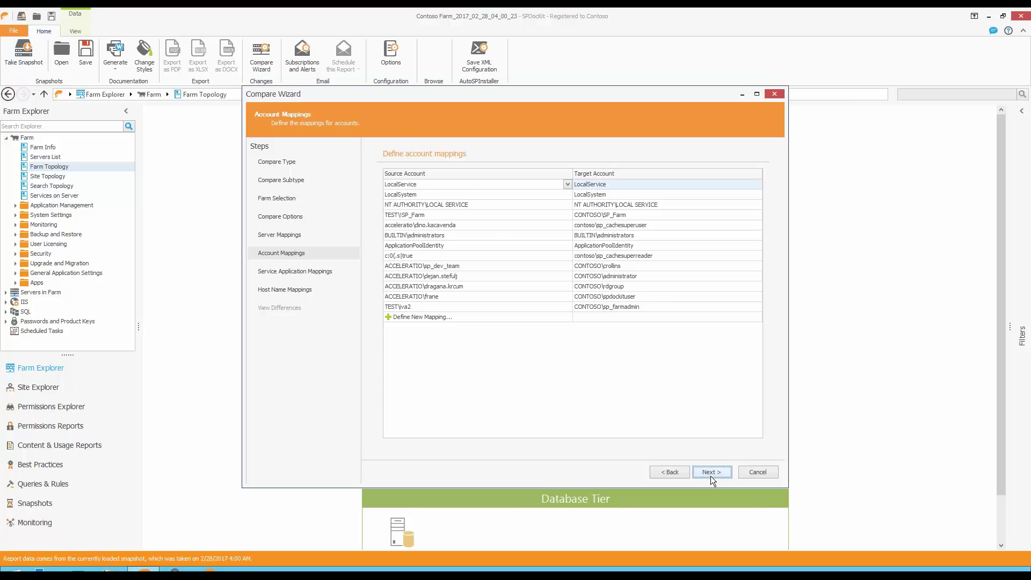
left_click(711, 476)
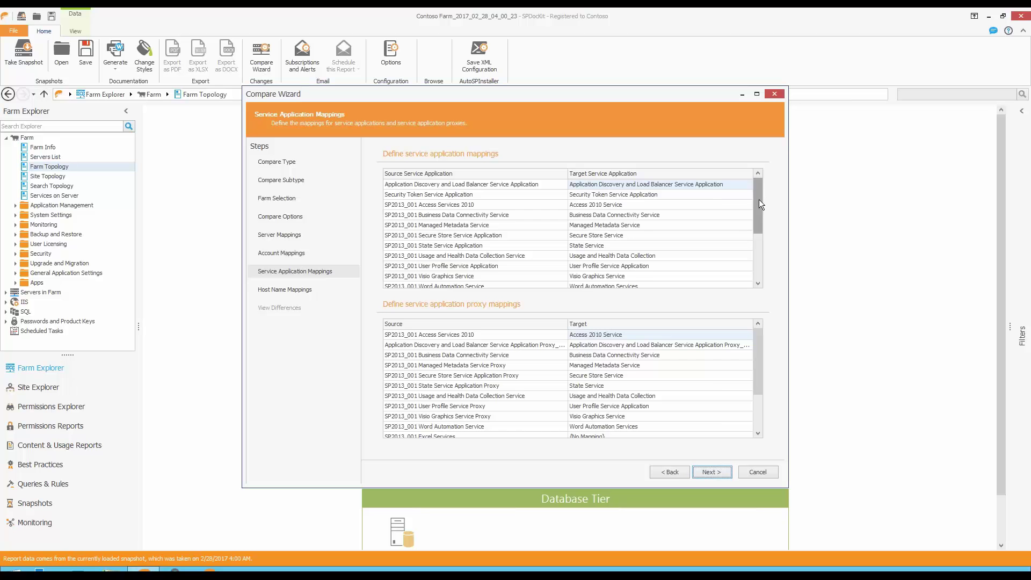
- Review the available target mappings for the SP2013_001 Secure Store Service Application
mouse_move(759, 204)
left_mouse_down()
mouse_move(764, 240)
mouse_move(762, 200)
left_mouse_up()
left_click(511, 235)
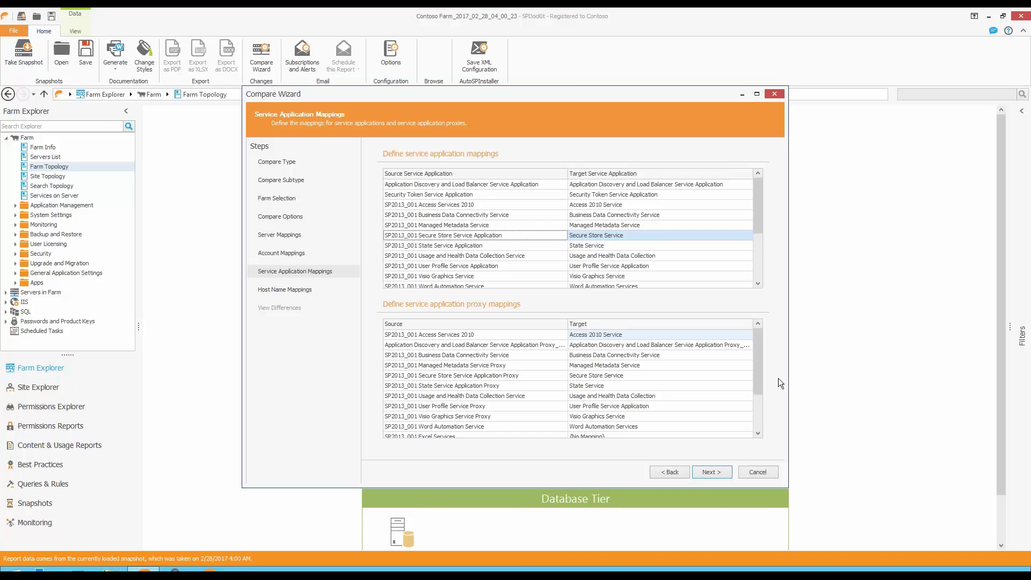
left_click(702, 238)
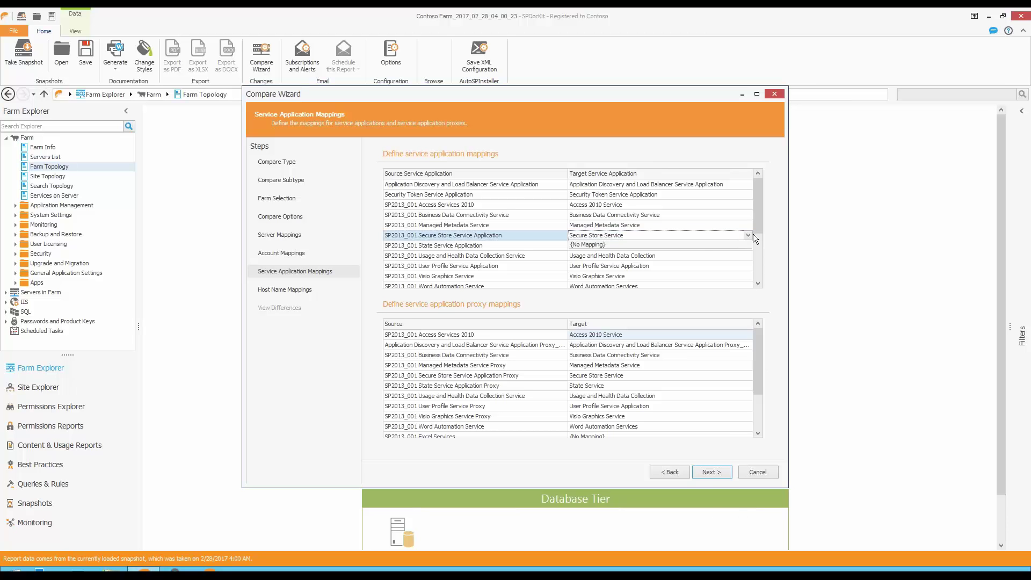
left_click(748, 237)
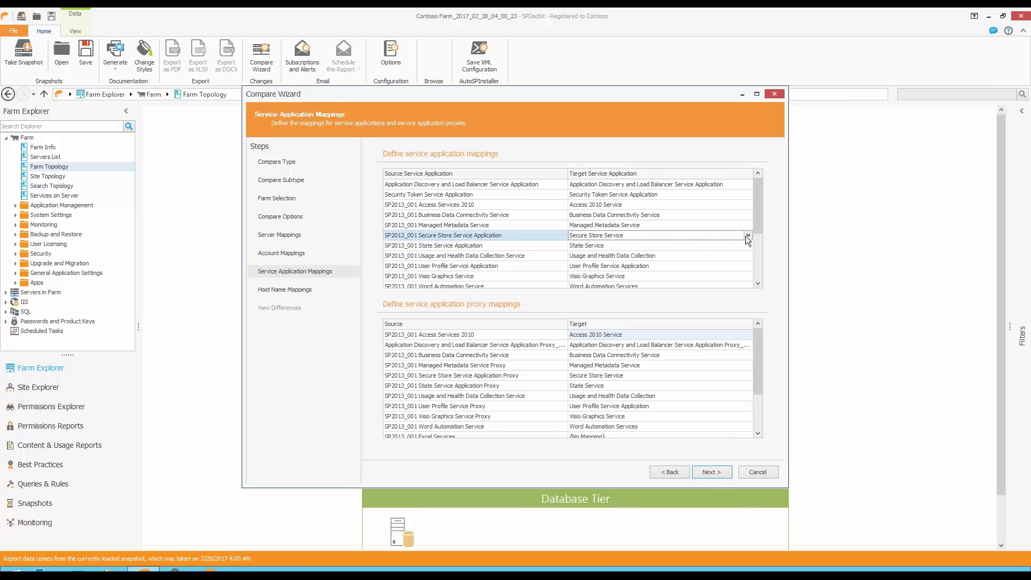
- Accept the service application and host name mappings and finish the Compare Wizard to open the comparison results
left_click(720, 474)
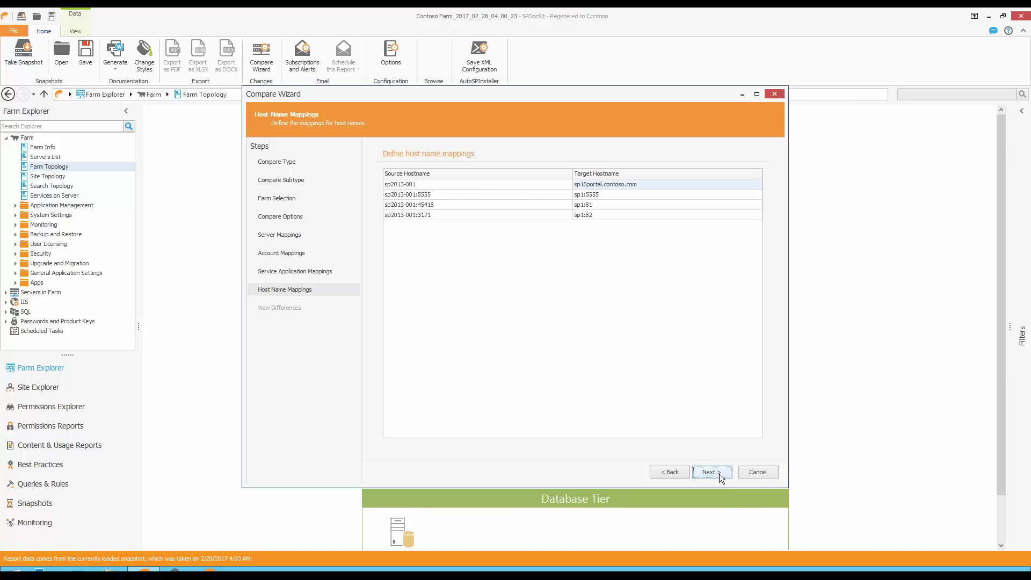
left_click(719, 474)
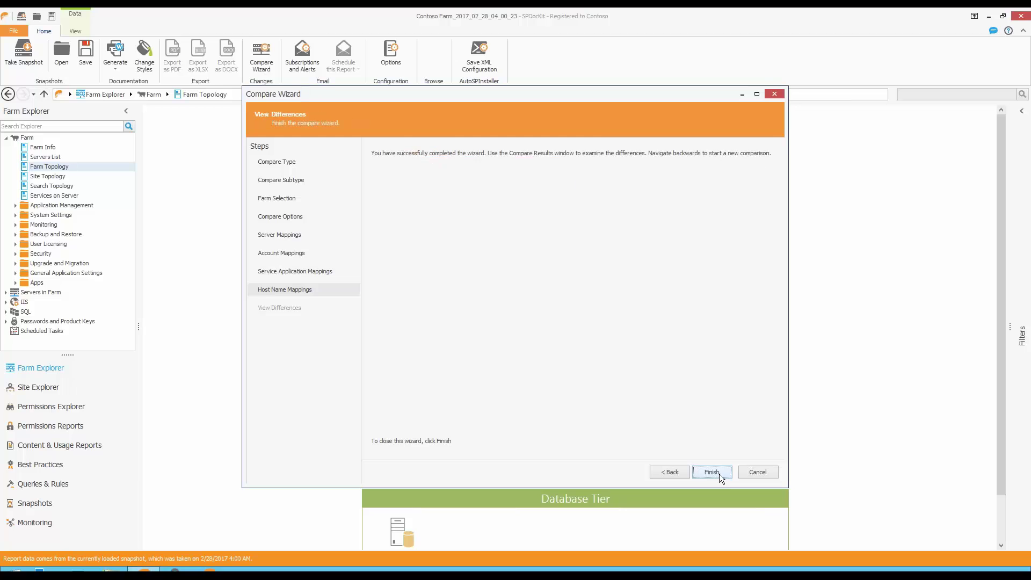
left_click(712, 472)
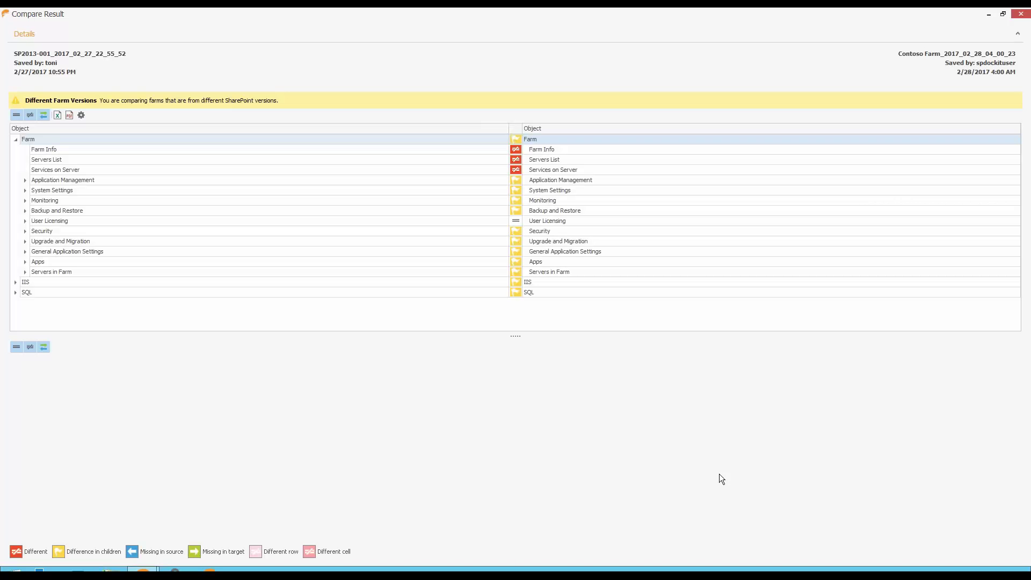
- Examine the Farm Info and Services on Server differences, comparing the statuses of Access Database Service 2010 and App Management Service
left_click(546, 149)
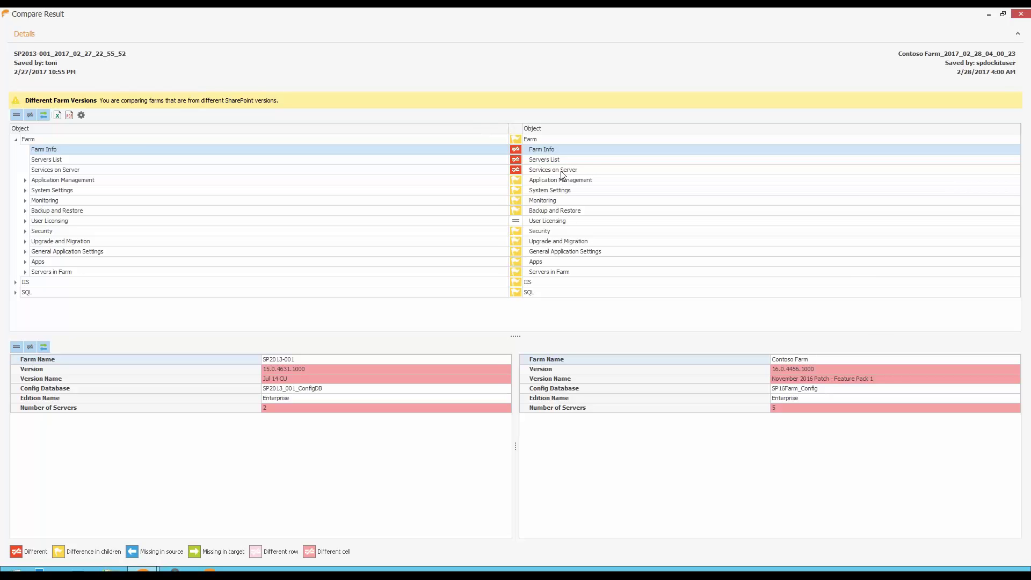
left_click(555, 171)
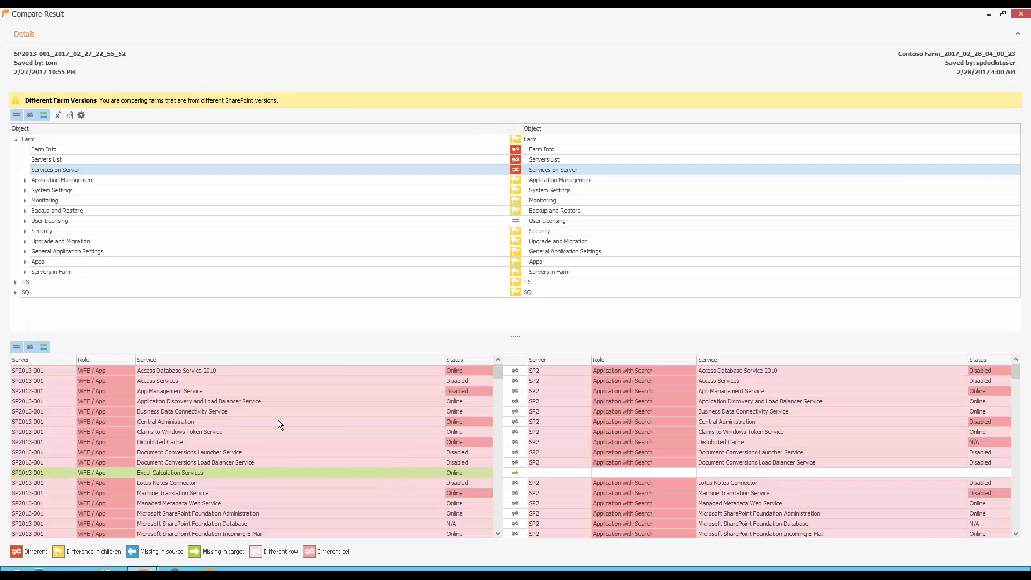
left_click(246, 370)
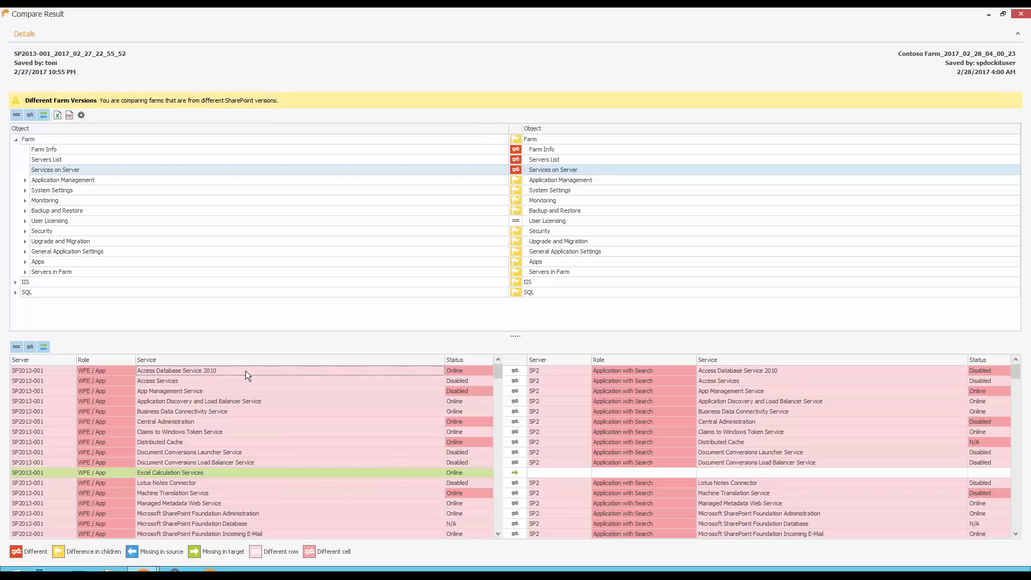
left_click(994, 371)
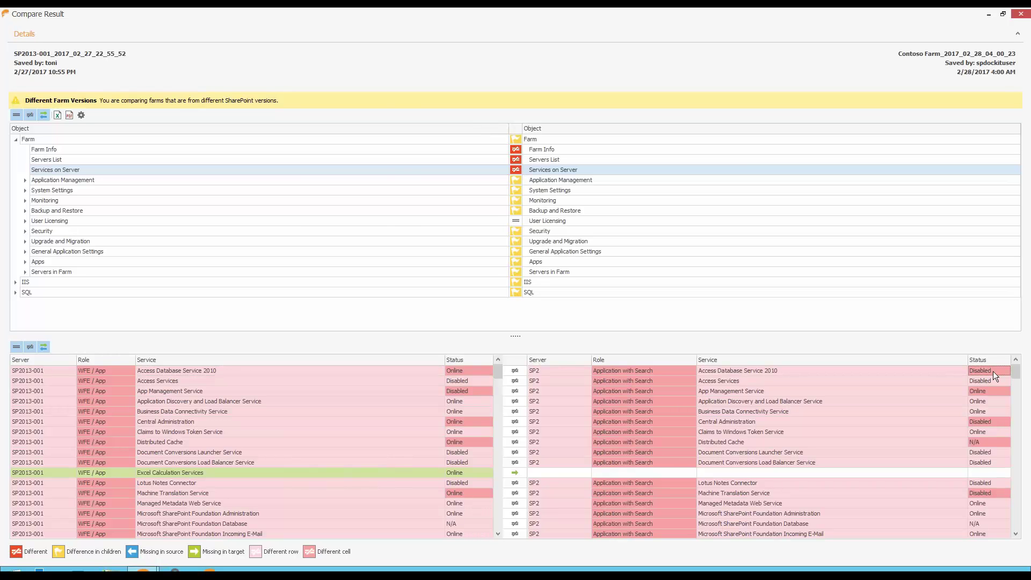
left_click(393, 391)
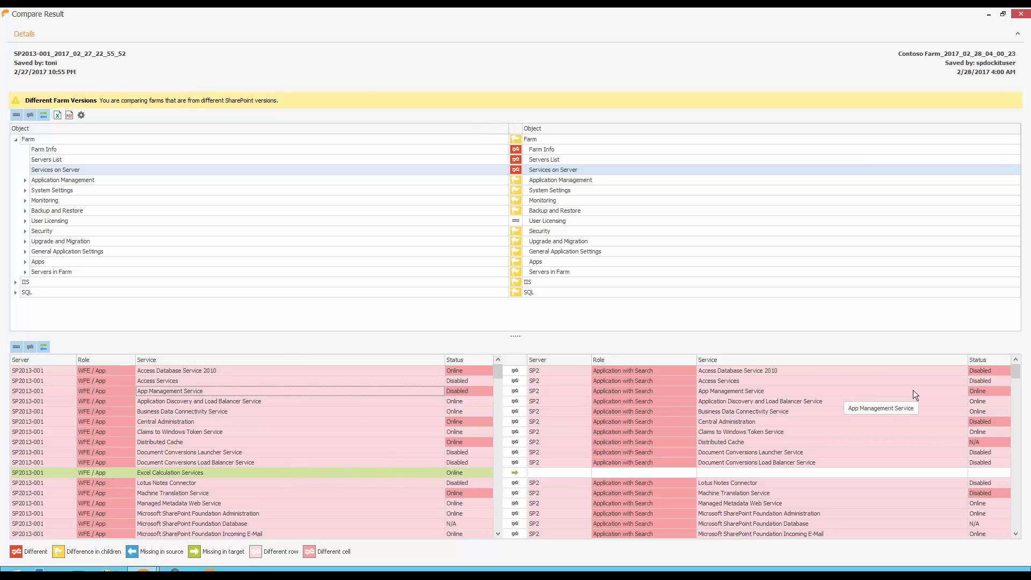
left_click(979, 392)
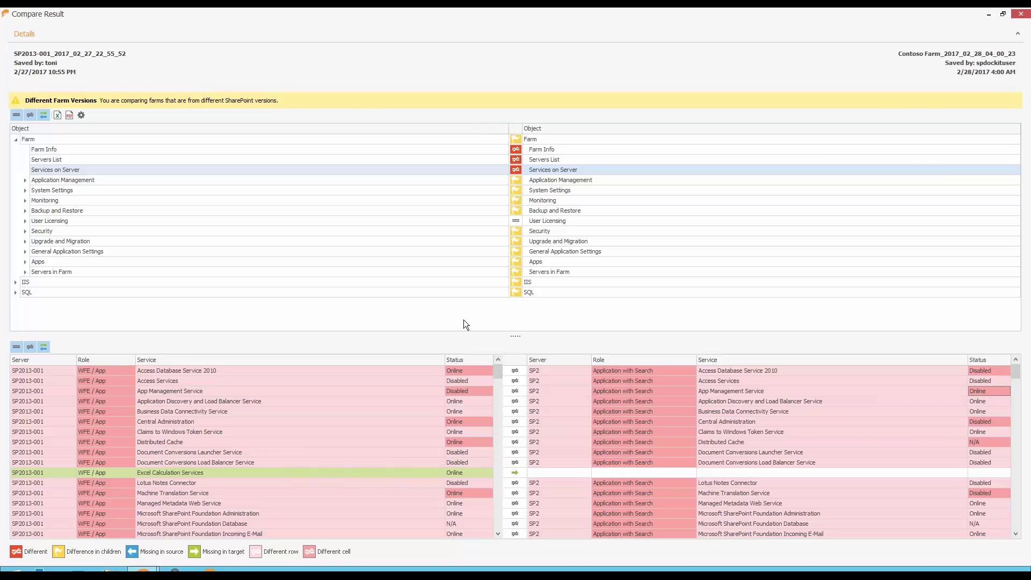
- View the Search Settings differences for the Search service application under Application Management
left_click(25, 181)
left_click(35, 210)
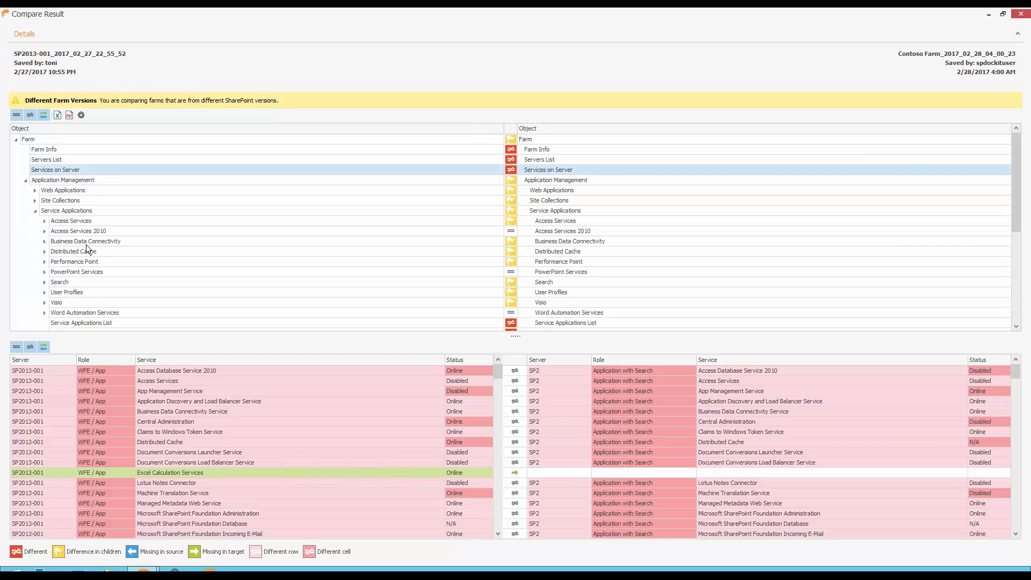
left_click(59, 283)
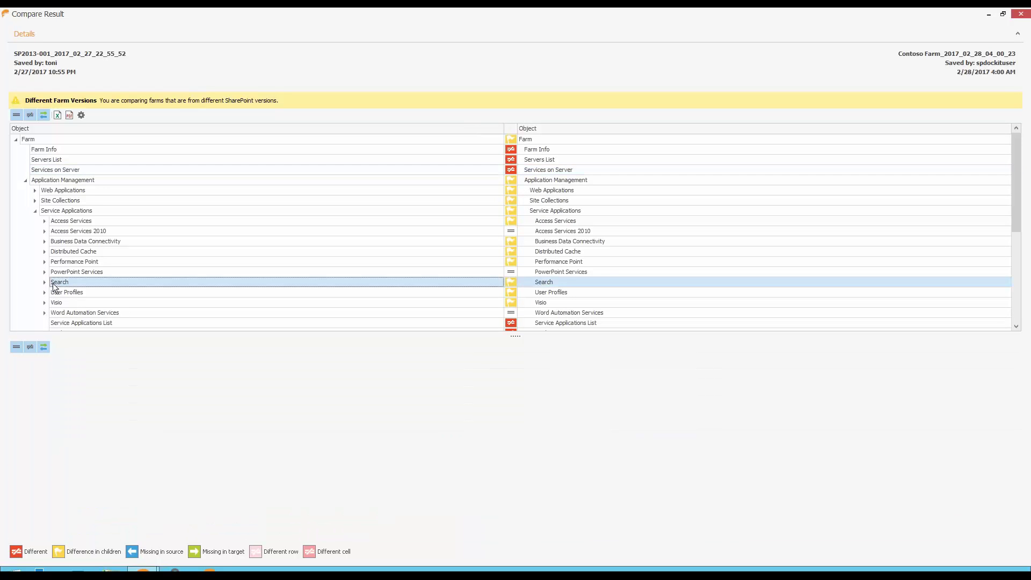
left_click(45, 283)
left_click(70, 293)
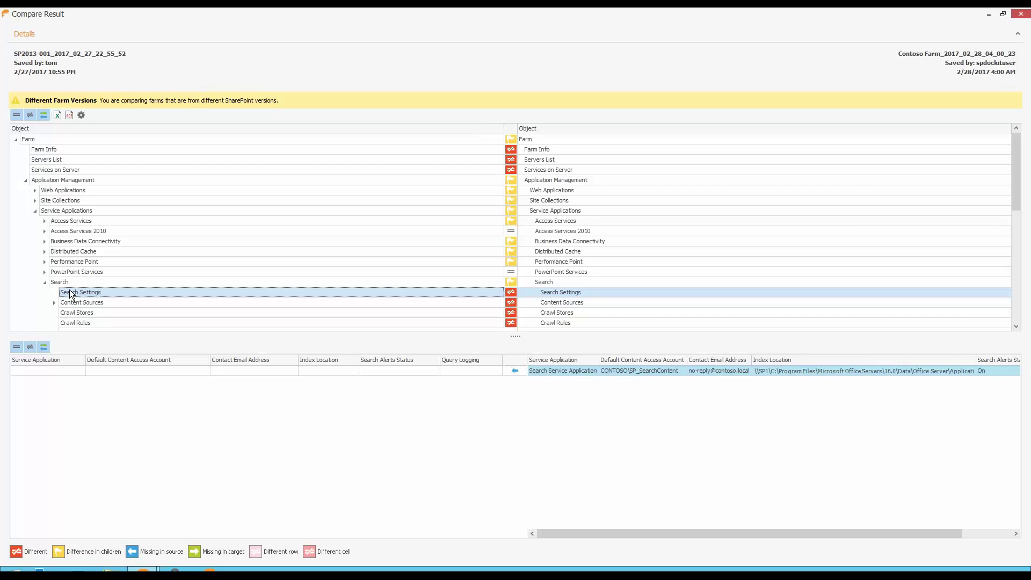
- View the SQL Security differences between the two farms and examine the Server Authentication value
scroll(102, 255, "down", 12)
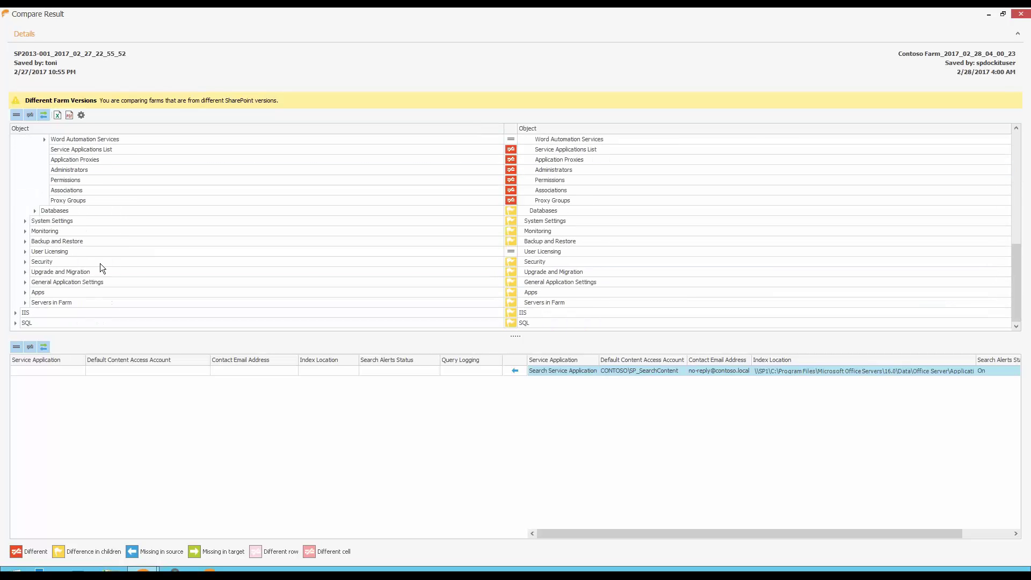
left_click(15, 322)
scroll(175, 299, "down", 3)
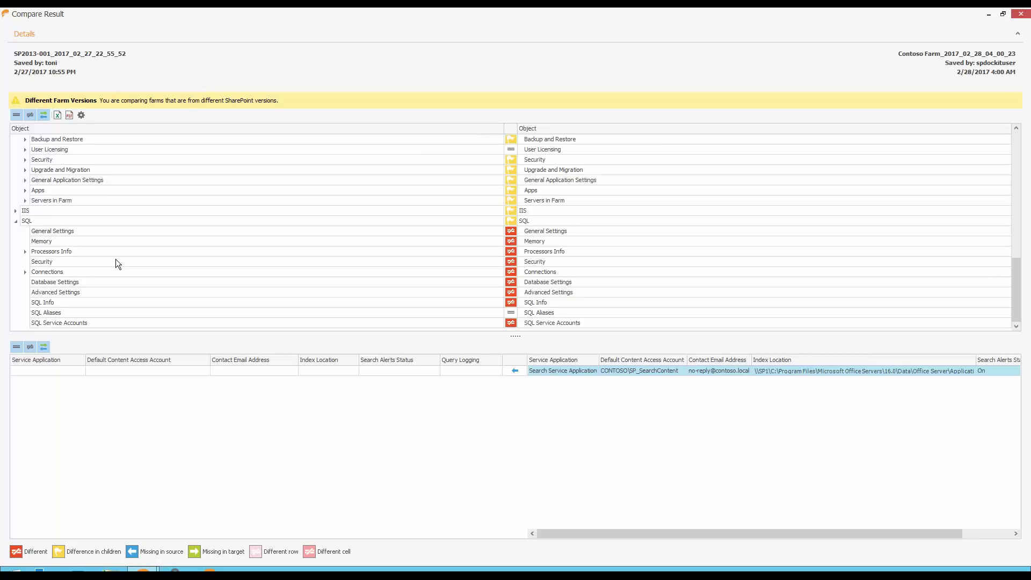
left_click(66, 262)
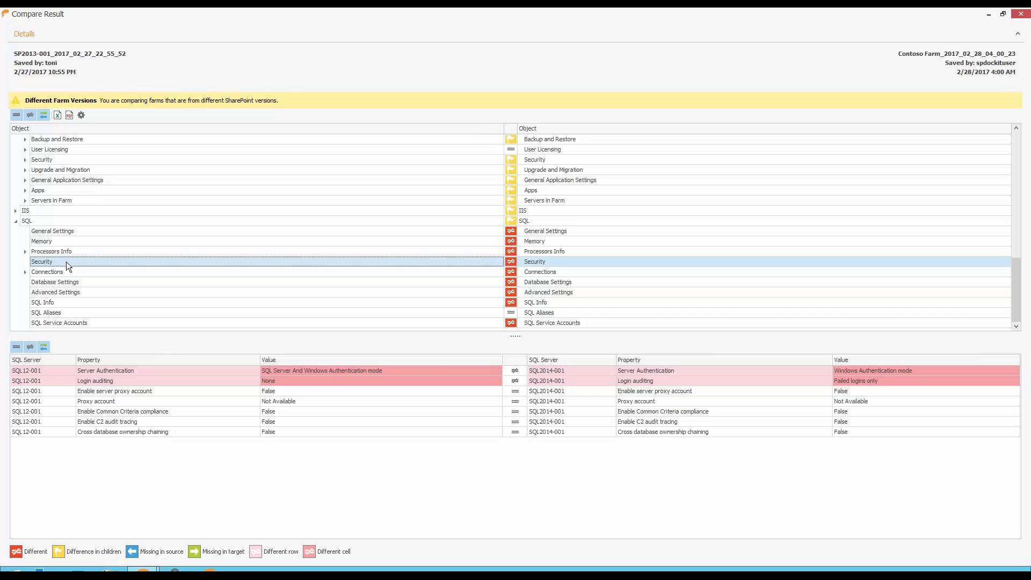
left_click(398, 372)
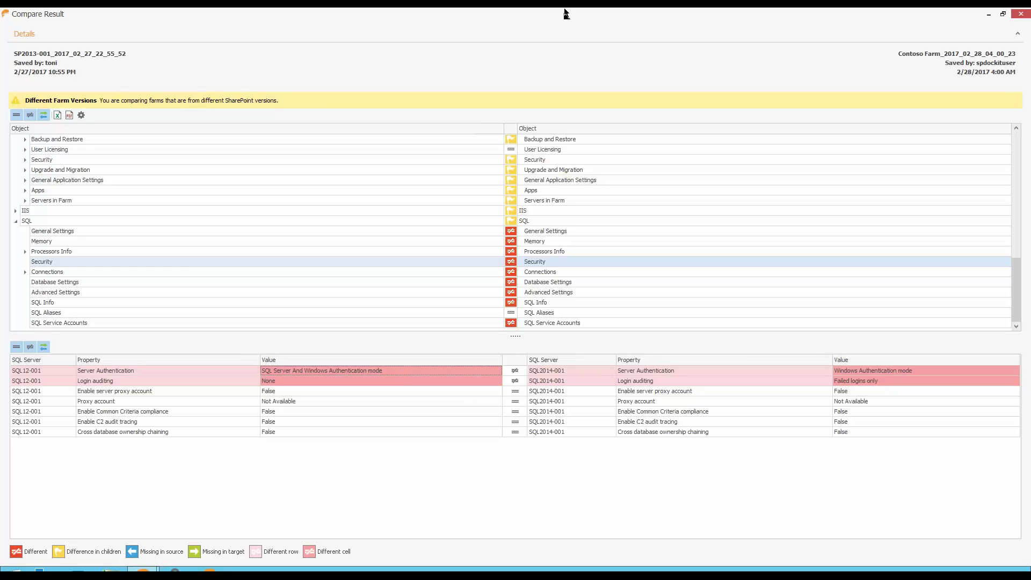
mouse_move(518, 14)
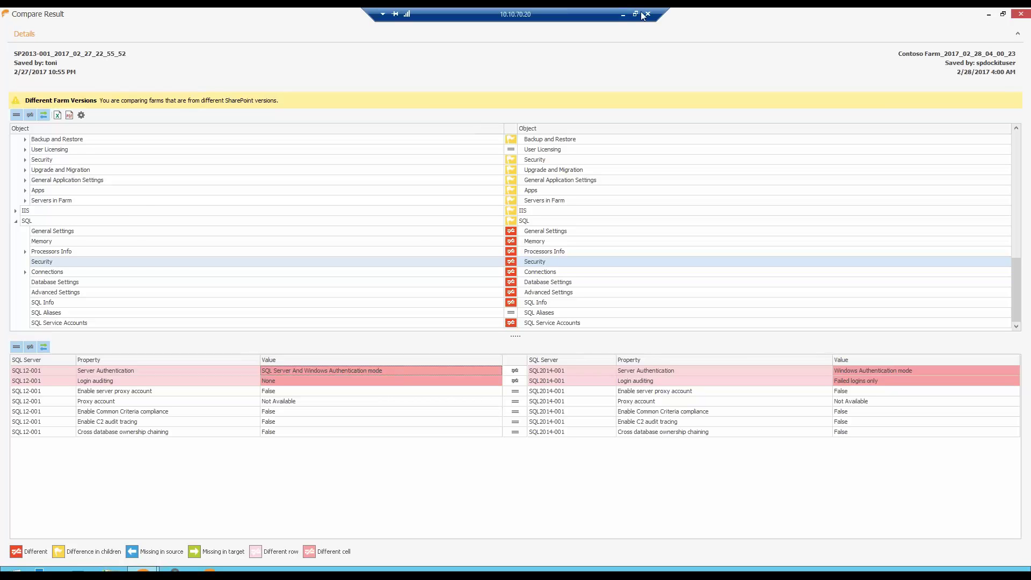